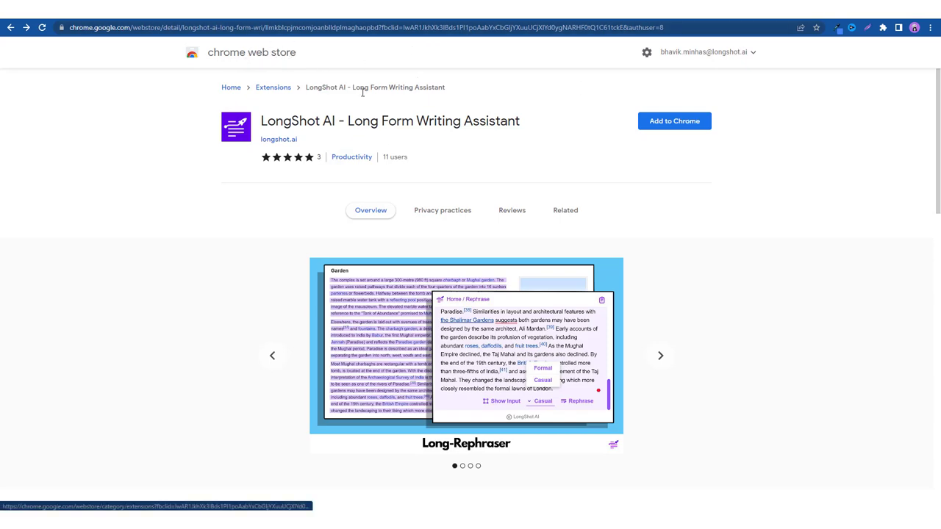
- Add the LongShot AI - Long Form Writing Assistant extension to Chrome and confirm its installation
{"action": "scroll", "coordinate": [407, 162], "scroll_direction": "down", "scroll_amount": 4}
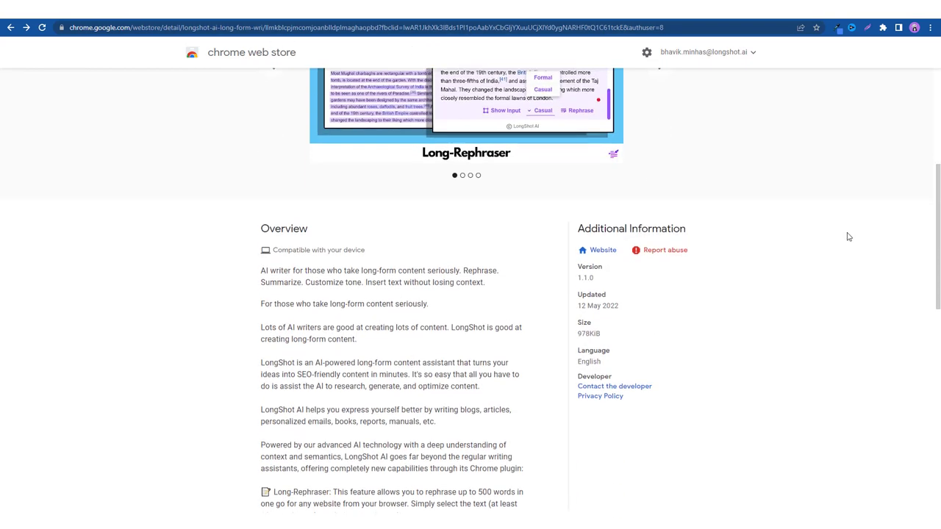
{"action": "scroll", "coordinate": [735, 184], "scroll_direction": "up", "scroll_amount": 4}
{"action": "left_click", "coordinate": [675, 123]}
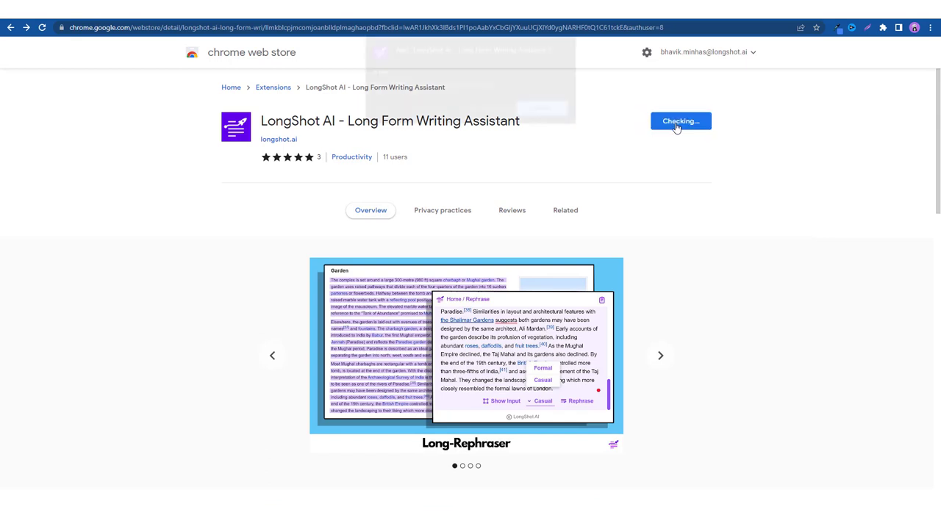
{"action": "left_click", "coordinate": [487, 109]}
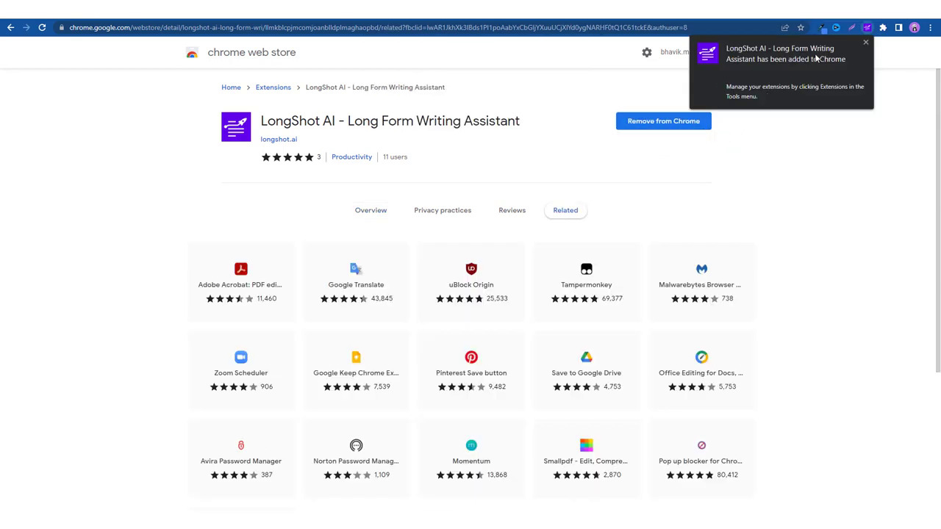
- Pin the LongShot AI extension so it stays directly accessible in the browser
{"action": "left_click", "coordinate": [882, 28]}
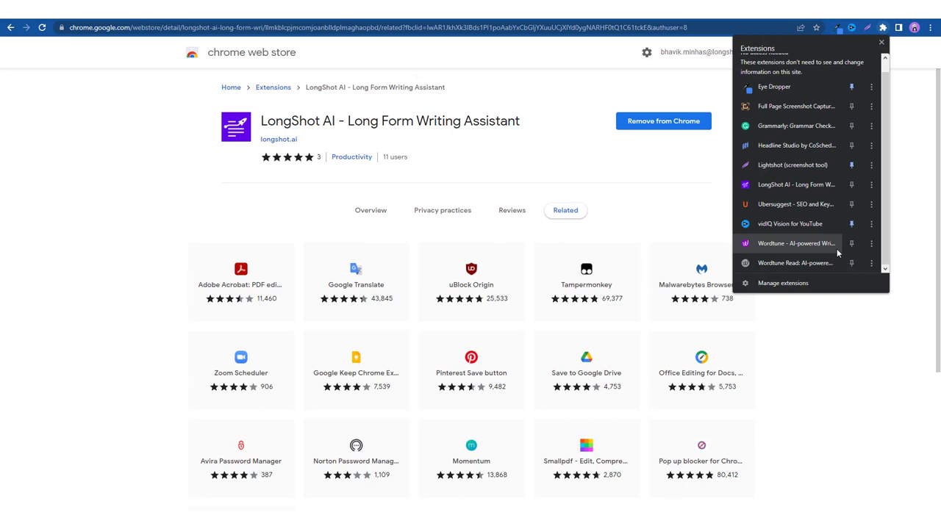
{"action": "left_click", "coordinate": [851, 196]}
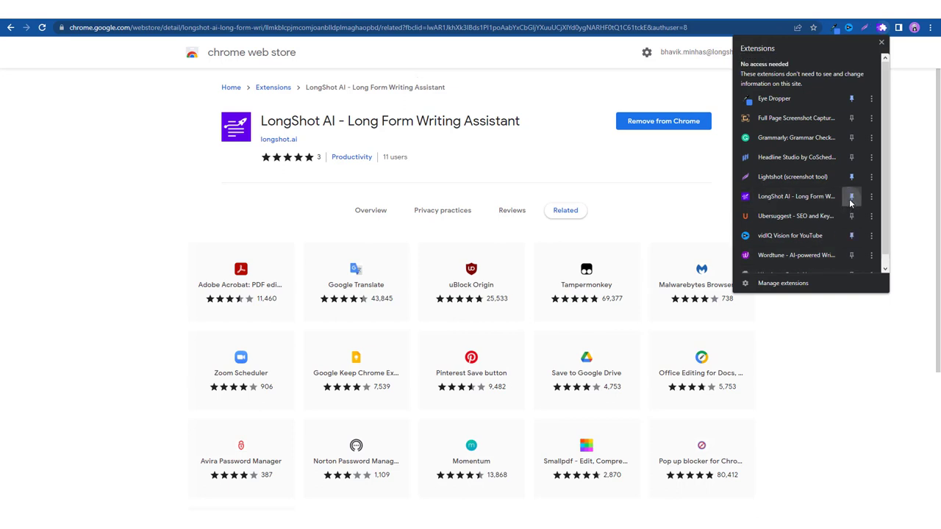
{"action": "left_click", "coordinate": [753, 67]}
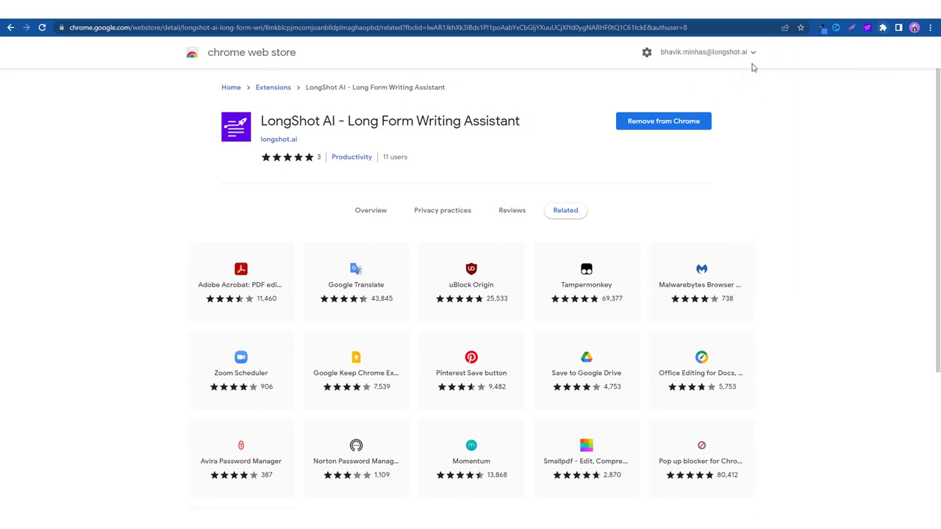
- Re-authenticate the LongShot extension with Authenticate Plugin on the account profile page and check its sign-in status
{"action": "left_click", "coordinate": [867, 30]}
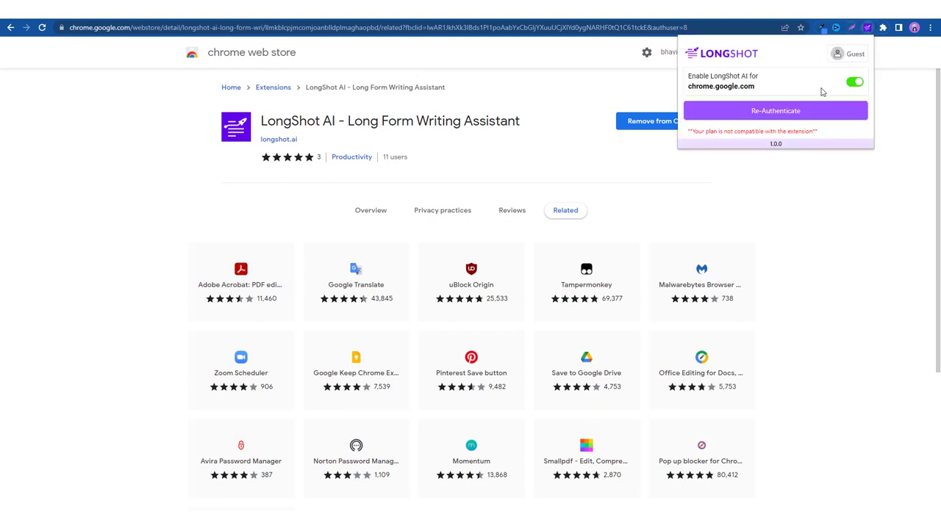
{"action": "left_click", "coordinate": [764, 117]}
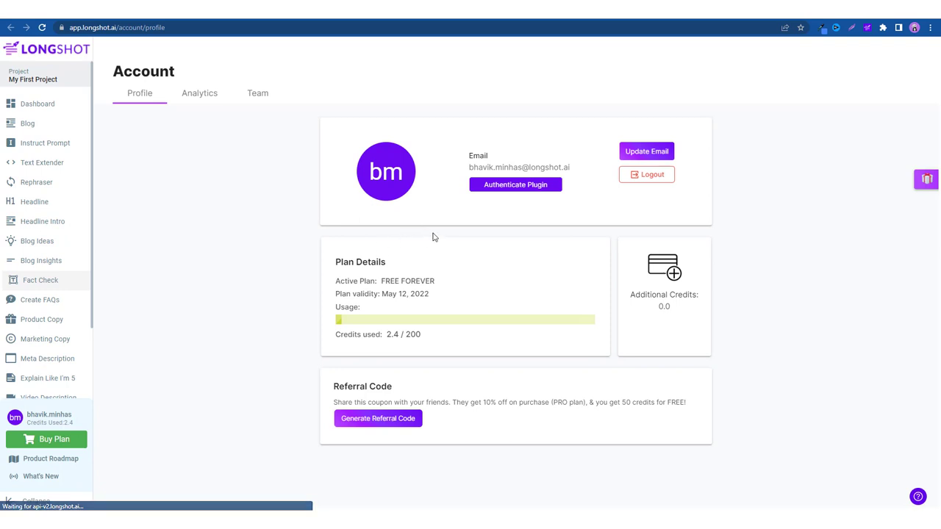
{"action": "left_click", "coordinate": [519, 190]}
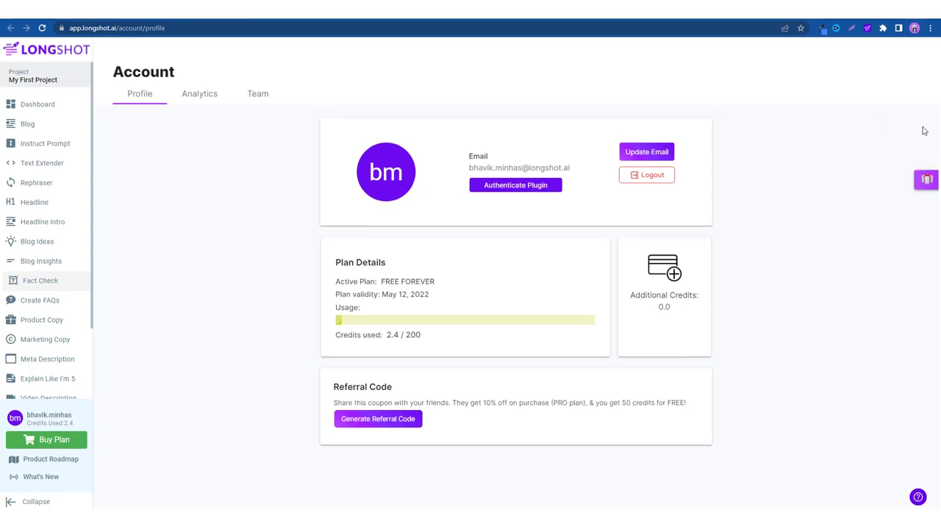
{"action": "left_click", "coordinate": [866, 29]}
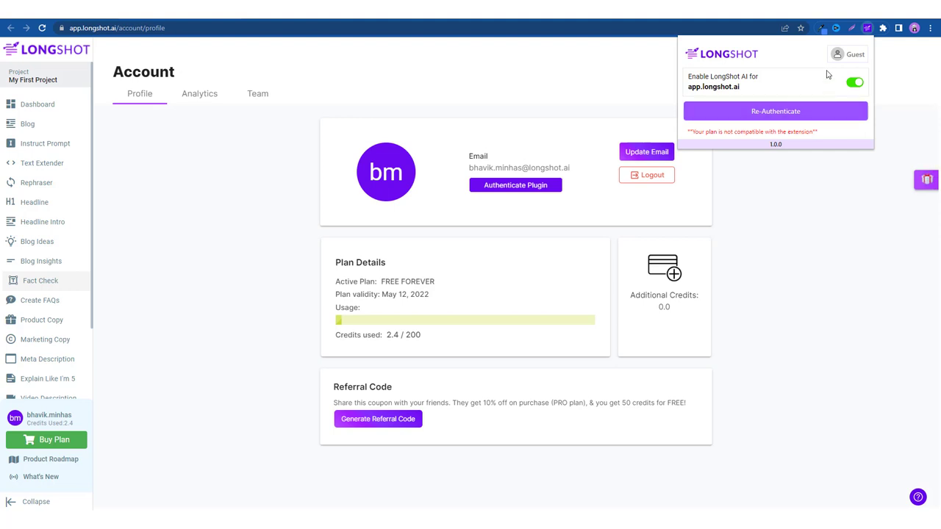
{"action": "left_click", "coordinate": [803, 184]}
{"action": "left_click", "coordinate": [867, 28]}
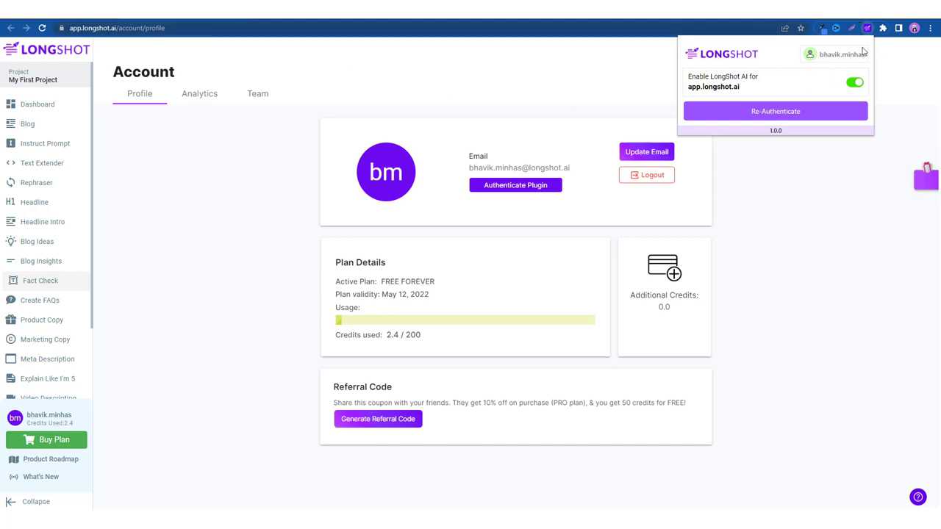
{"action": "left_click", "coordinate": [862, 159]}
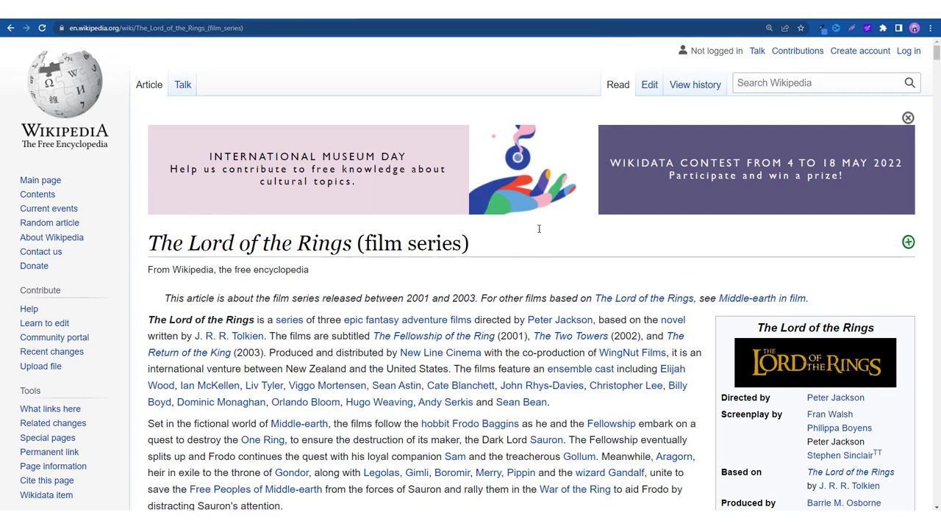
- Check LongShot's status for Wikipedia, then open its writing tools for the last paragraph under The Fellowship of the Ring
{"action": "left_click", "coordinate": [867, 28]}
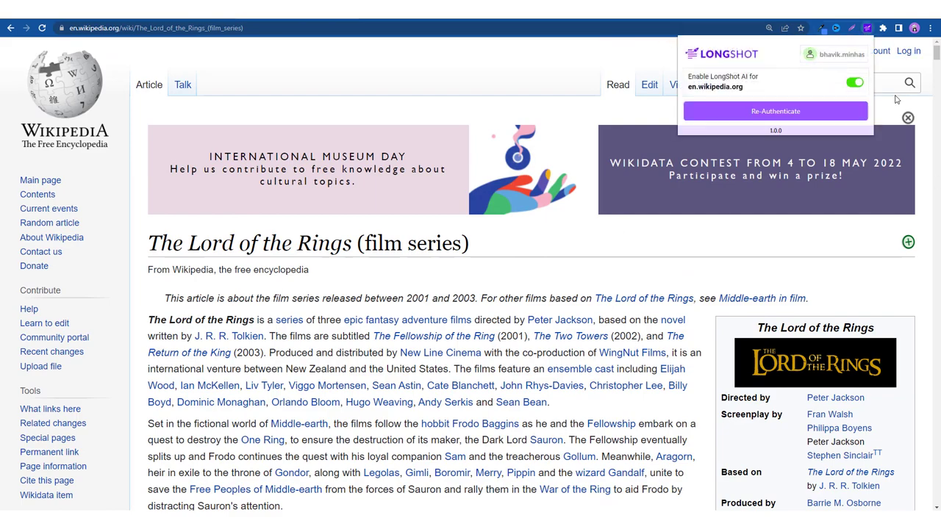
{"action": "scroll", "coordinate": [441, 294], "scroll_direction": "down", "scroll_amount": 5}
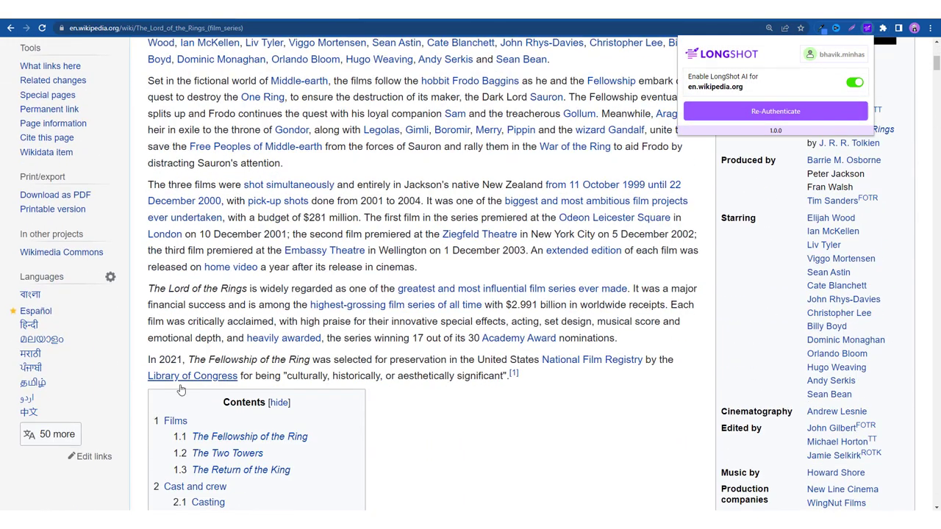
{"action": "scroll", "coordinate": [485, 375], "scroll_direction": "down", "scroll_amount": 10}
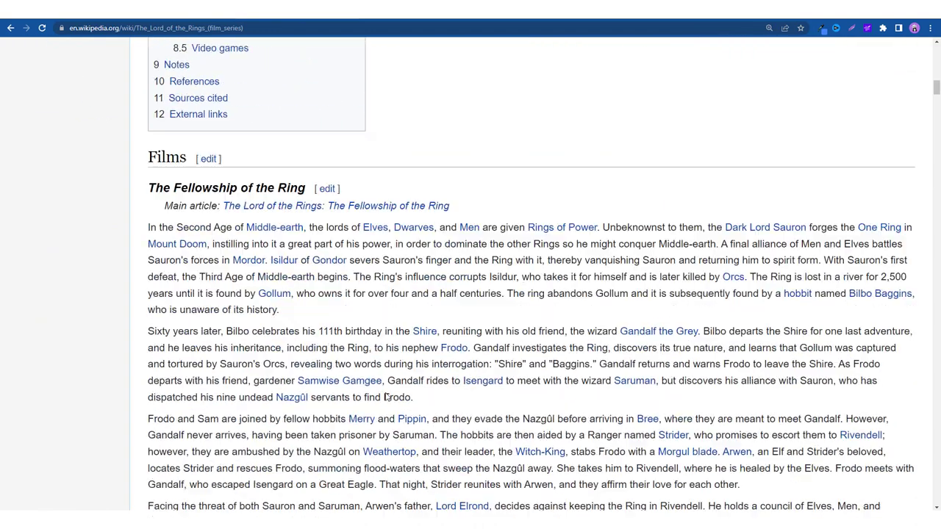
{"action": "scroll", "coordinate": [184, 289], "scroll_direction": "down", "scroll_amount": 2}
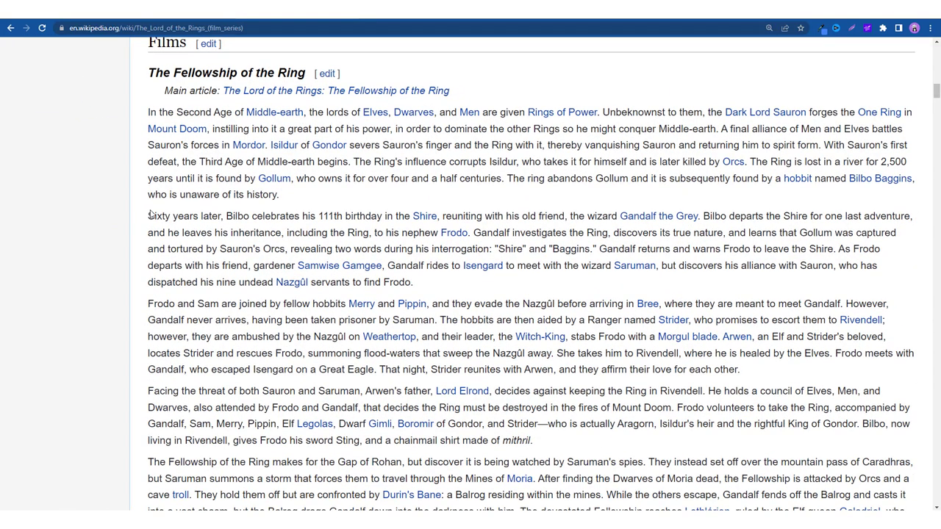
{"action": "scroll", "coordinate": [148, 214], "scroll_direction": "down", "scroll_amount": 5}
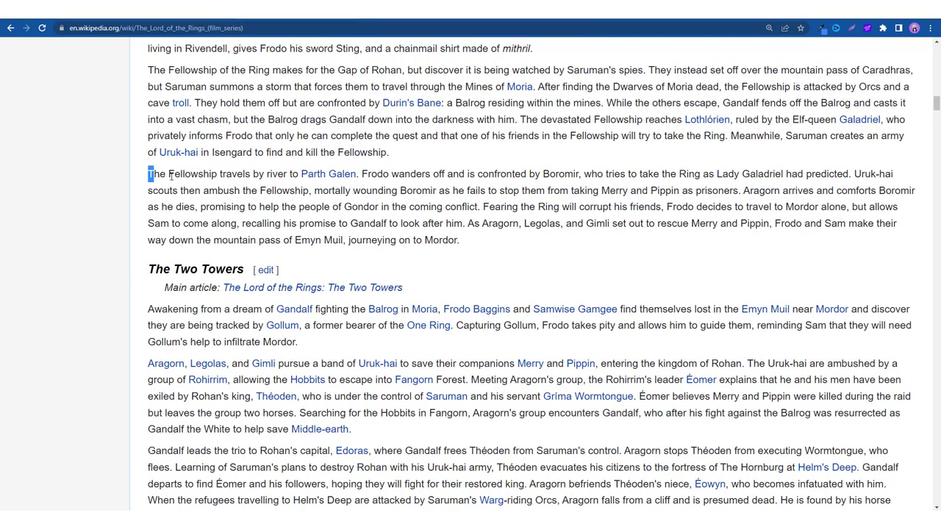
{"action": "left_click_drag", "start_coordinate": [148, 173], "coordinate": [471, 249]}
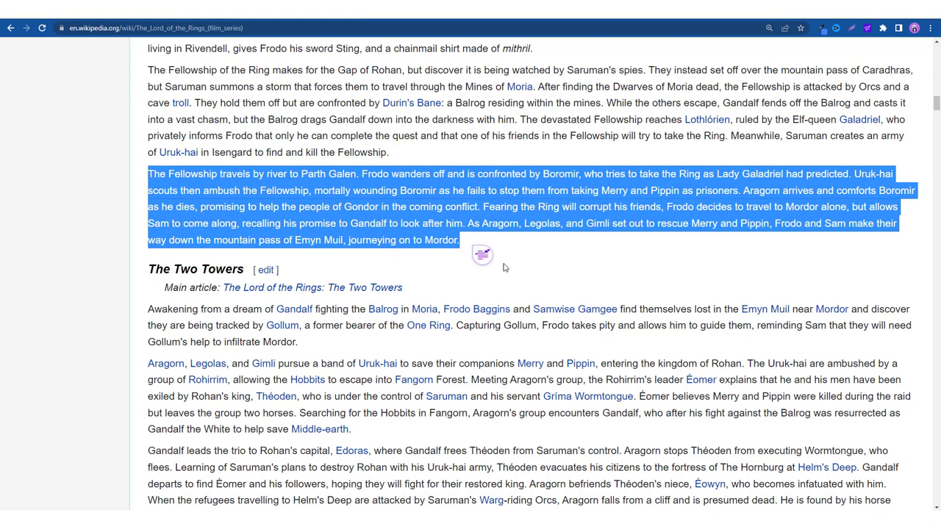
{"action": "left_click", "coordinate": [485, 257]}
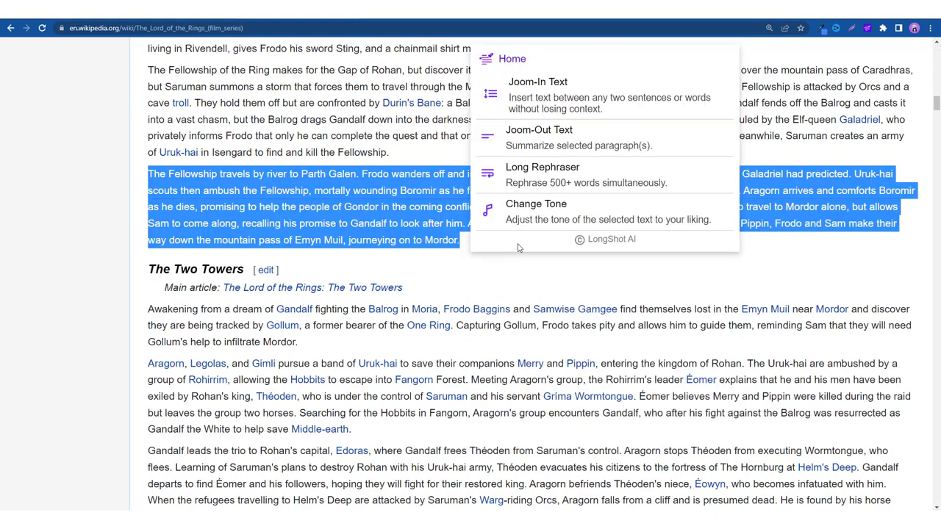
- Use Joom-In to generate additional text before the sentence beginning "Fearing the Ring will corrupt his friends"
{"action": "scroll", "coordinate": [505, 259], "scroll_direction": "up", "scroll_amount": 2}
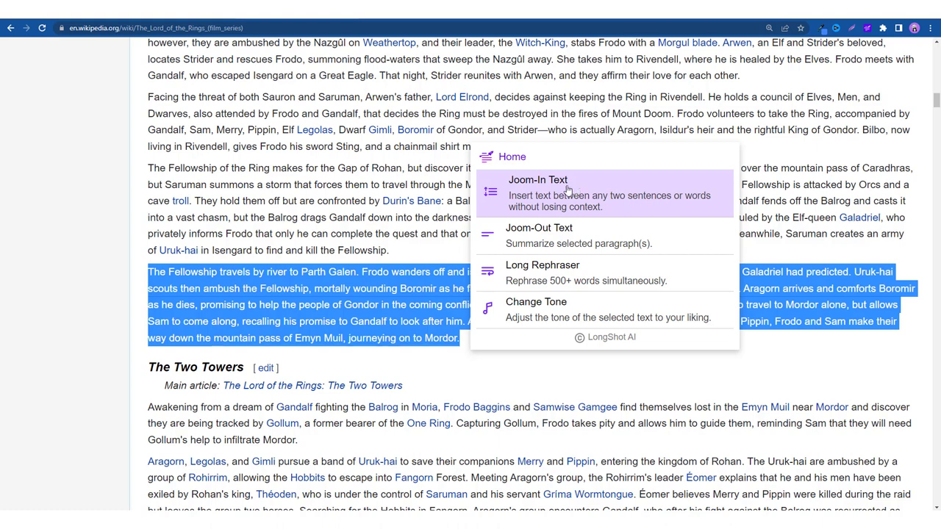
{"action": "left_click", "coordinate": [566, 190]}
{"action": "scroll", "coordinate": [621, 275], "scroll_direction": "down", "scroll_amount": 1}
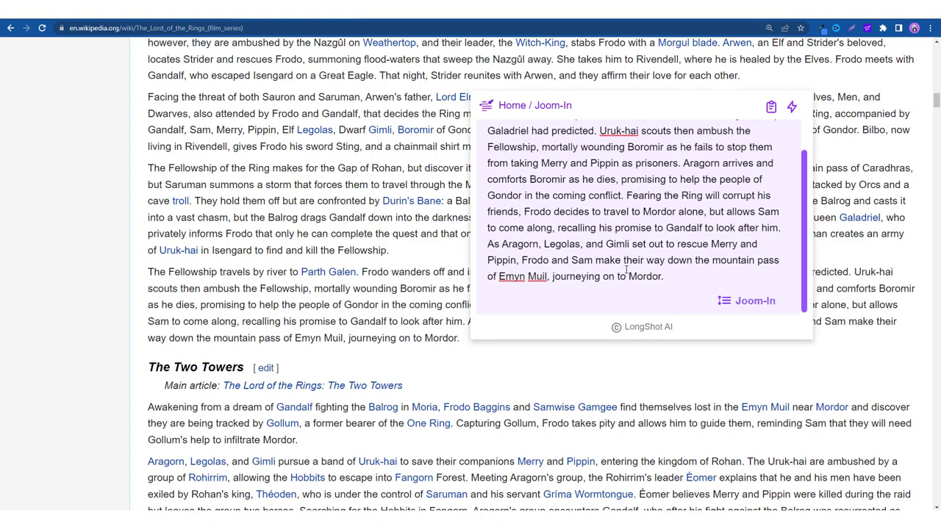
{"action": "scroll", "coordinate": [621, 272], "scroll_direction": "up", "scroll_amount": 1}
{"action": "scroll", "coordinate": [667, 257], "scroll_direction": "down", "scroll_amount": 1}
{"action": "scroll", "coordinate": [668, 258], "scroll_direction": "down", "scroll_amount": 1}
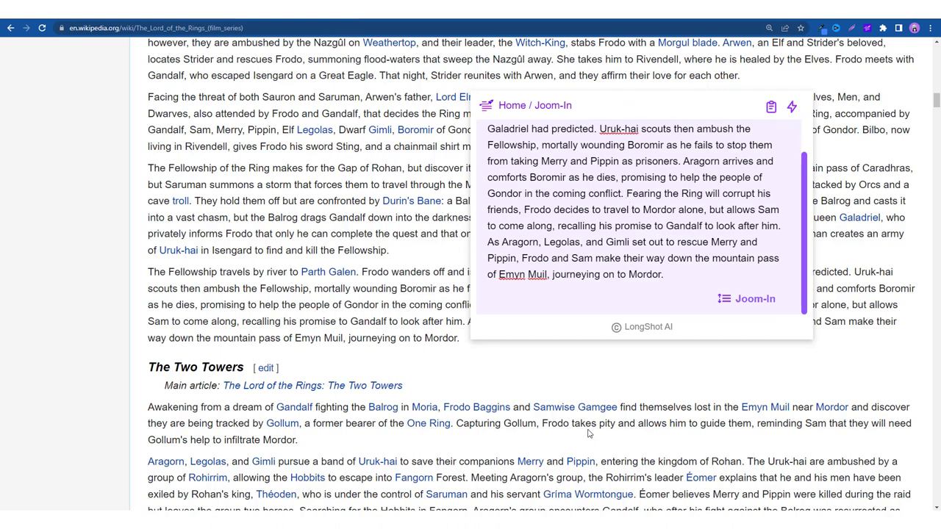
{"action": "left_click", "coordinate": [760, 303]}
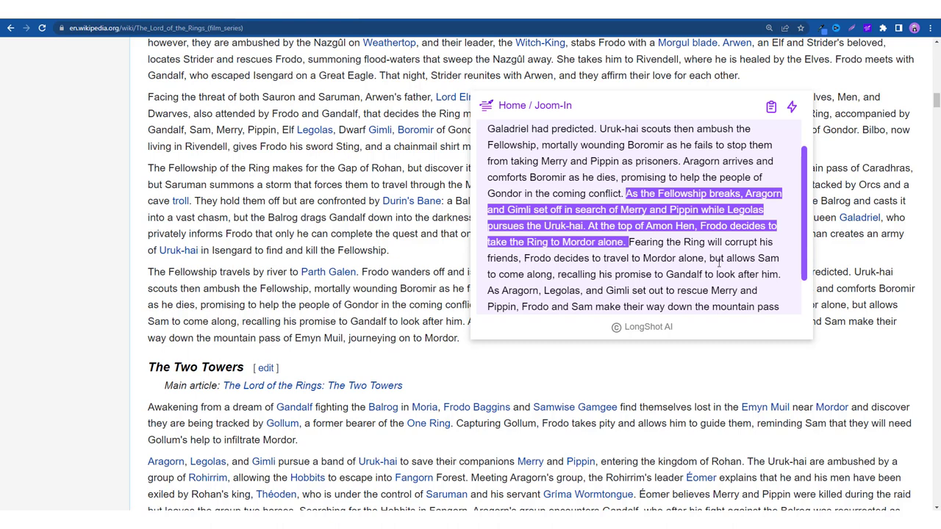
- Review the expanded Joom-In paragraph, copy it to the clipboard and close the LongShot popup
{"action": "scroll", "coordinate": [658, 259], "scroll_direction": "down", "scroll_amount": 1}
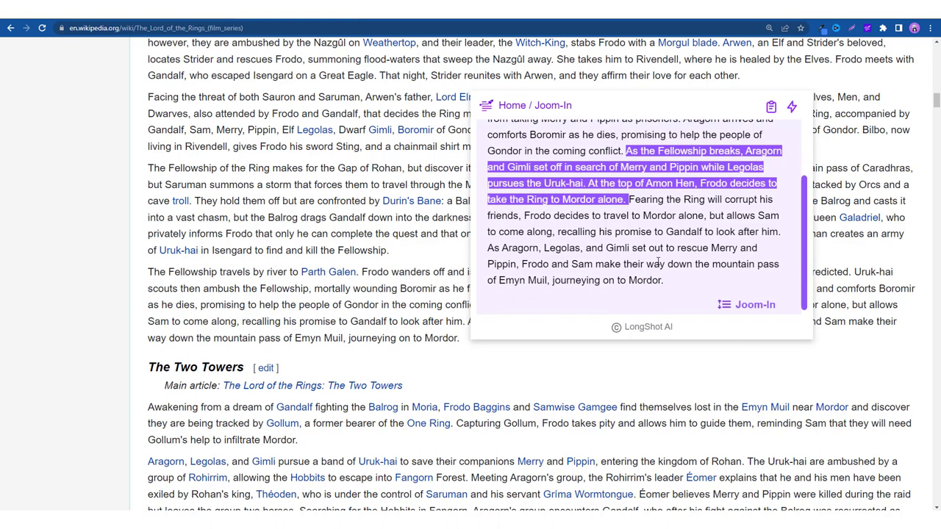
{"action": "scroll", "coordinate": [641, 246], "scroll_direction": "up", "scroll_amount": 1}
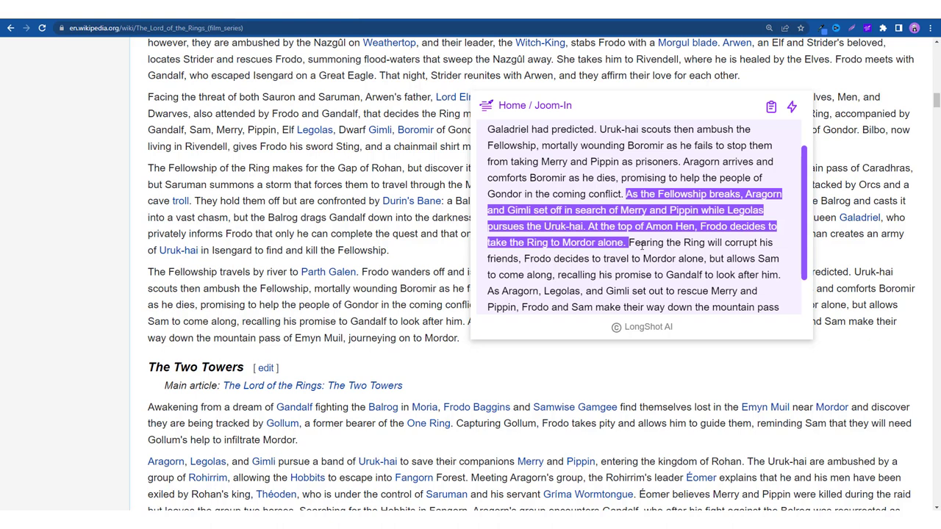
{"action": "scroll", "coordinate": [645, 134], "scroll_direction": "down", "scroll_amount": 1}
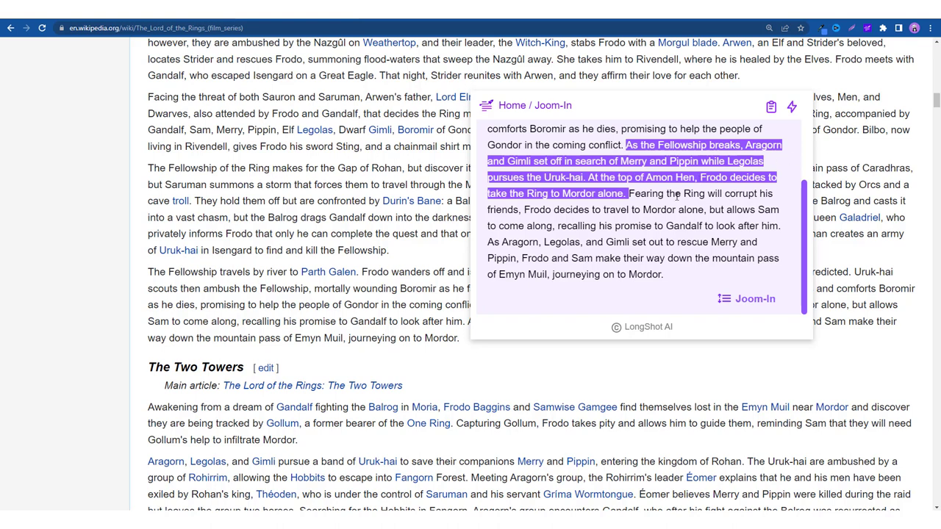
{"action": "scroll", "coordinate": [660, 228], "scroll_direction": "up", "scroll_amount": 1}
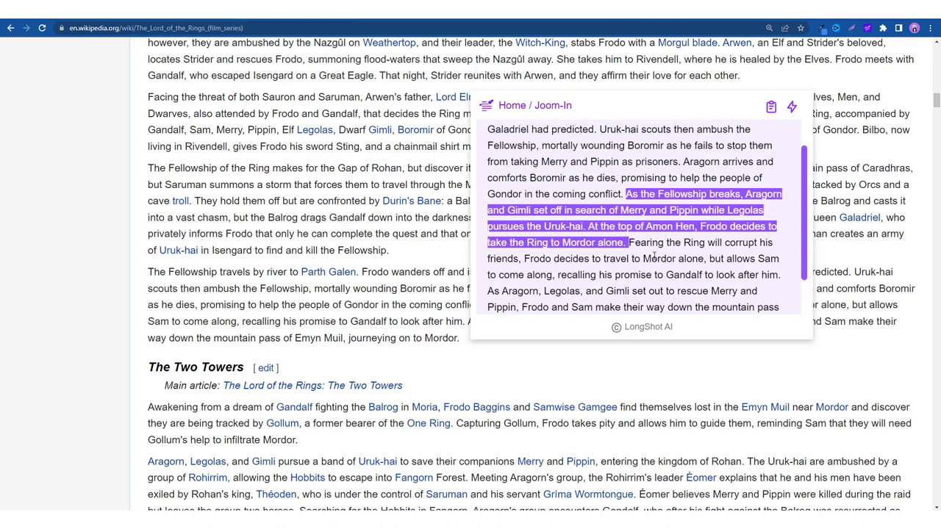
{"action": "scroll", "coordinate": [653, 252], "scroll_direction": "down", "scroll_amount": 1}
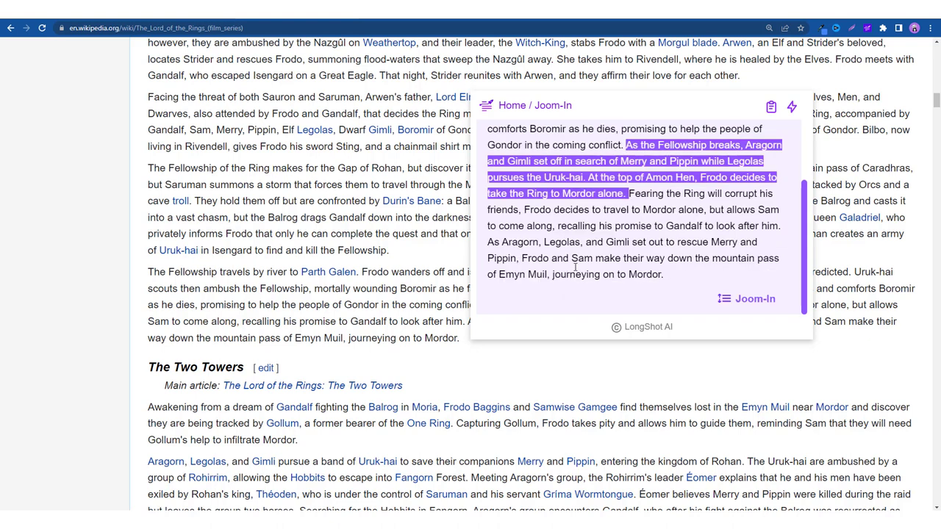
{"action": "scroll", "coordinate": [575, 267], "scroll_direction": "up", "scroll_amount": 2}
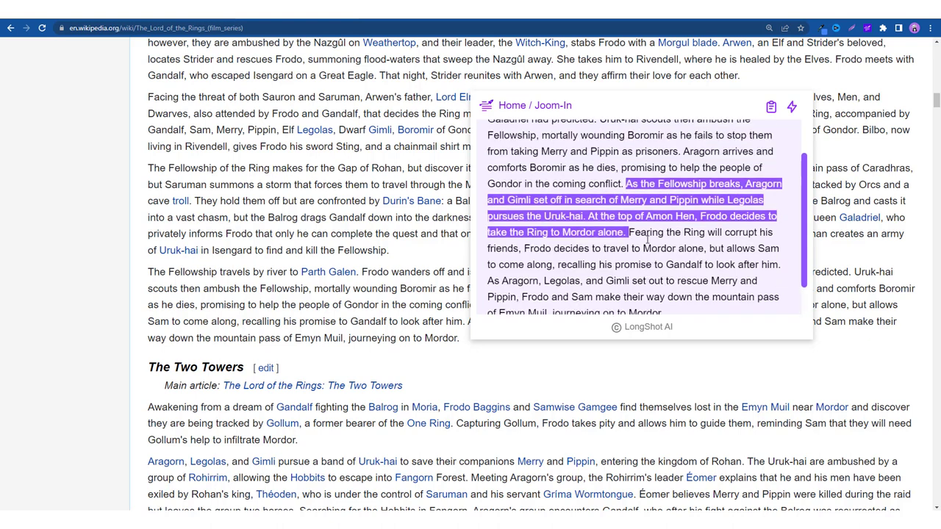
{"action": "left_click", "coordinate": [771, 111]}
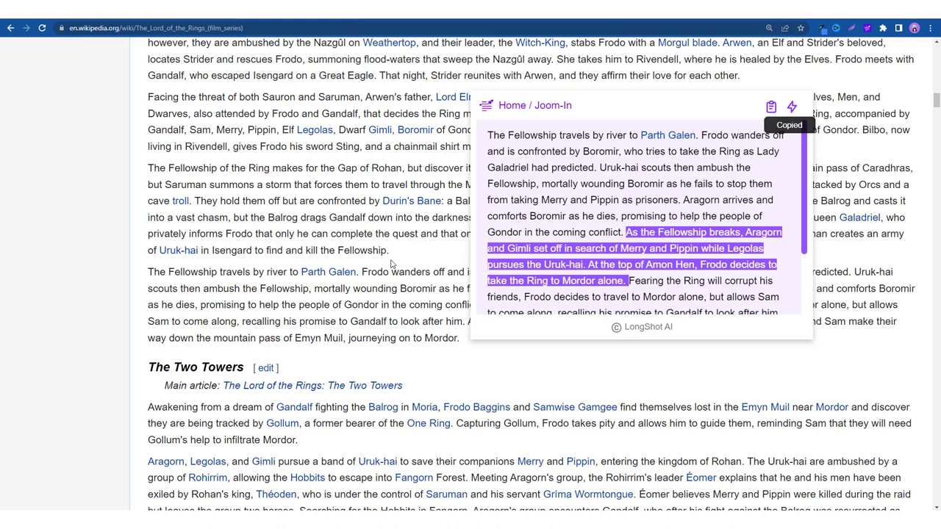
{"action": "left_click", "coordinate": [446, 251]}
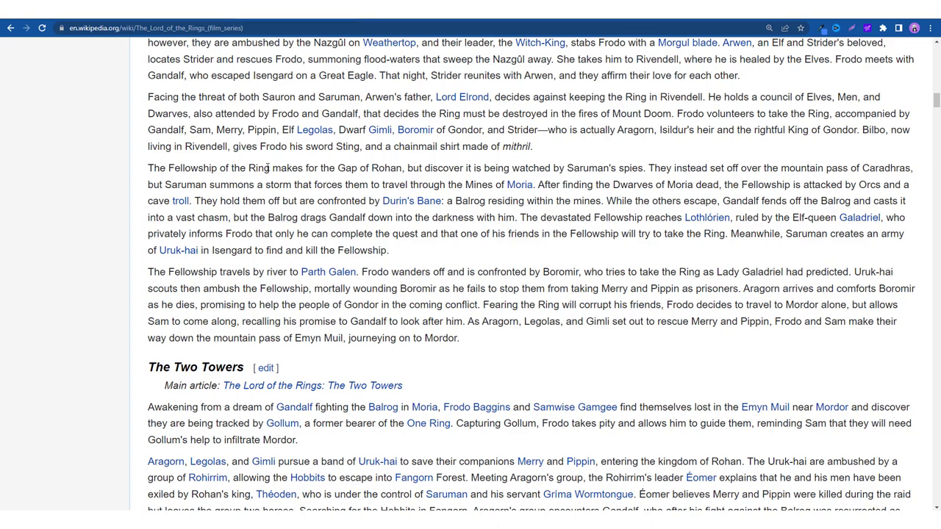
- Select the paragraph beginning "Aragorn arrives at Helm's Deep" under The Two Towers and open it in LongShot's Joom-Out Text tool
{"action": "scroll", "coordinate": [294, 323], "scroll_direction": "up", "scroll_amount": 1}
{"action": "scroll", "coordinate": [298, 317], "scroll_direction": "down", "scroll_amount": 3}
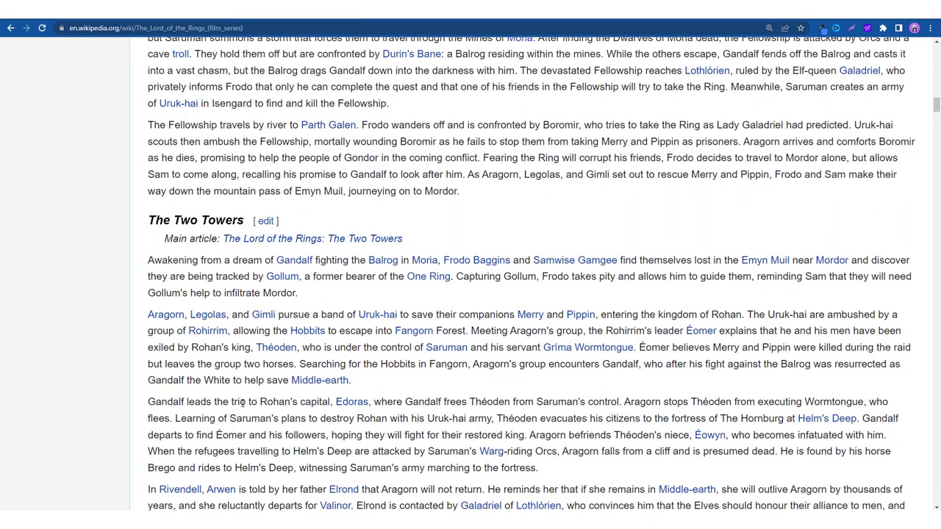
{"action": "scroll", "coordinate": [141, 361], "scroll_direction": "down", "scroll_amount": 5}
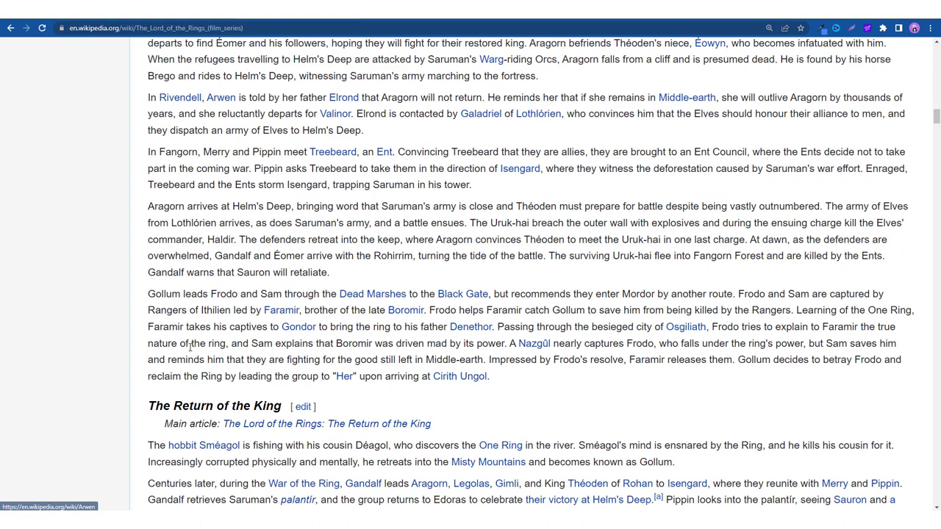
{"action": "left_click_drag", "start_coordinate": [149, 208], "coordinate": [336, 279]}
{"action": "left_click", "coordinate": [346, 286]}
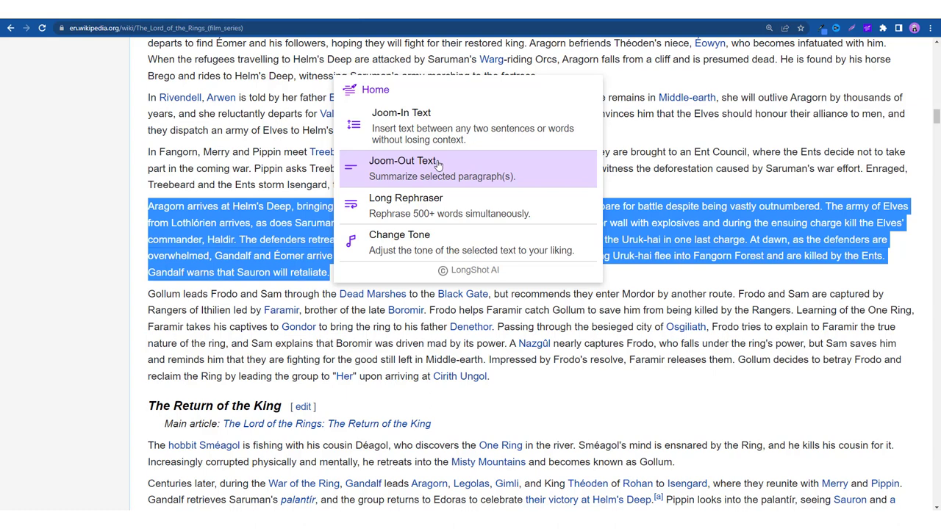
{"action": "left_click", "coordinate": [437, 164]}
- Highlight the source paragraph with Show Input and run Joom-Out to summarize it
{"action": "scroll", "coordinate": [465, 191], "scroll_direction": "up", "scroll_amount": 1}
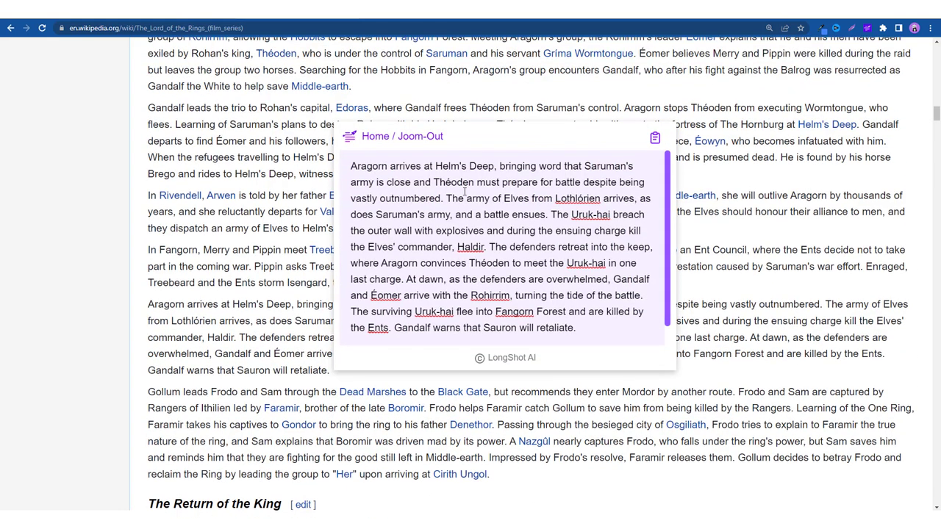
{"action": "scroll", "coordinate": [500, 257], "scroll_direction": "down", "scroll_amount": 1}
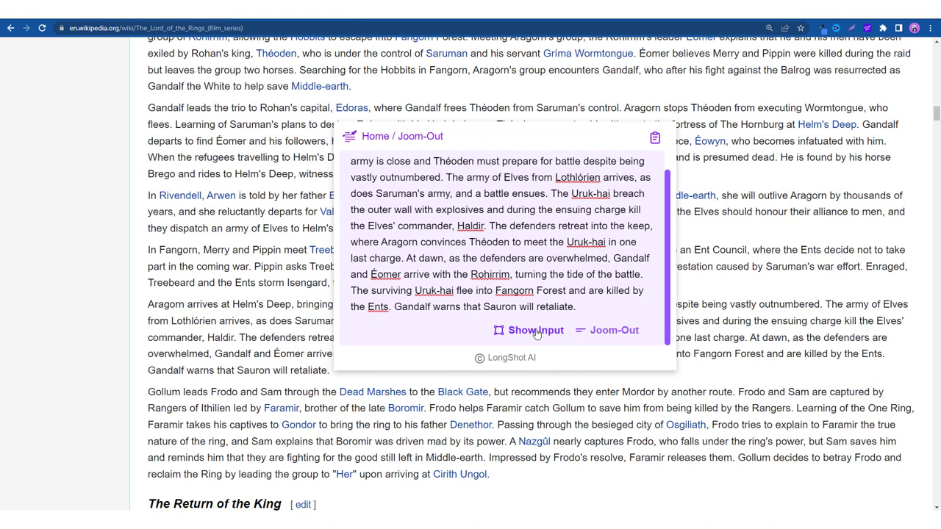
{"action": "left_click", "coordinate": [518, 332]}
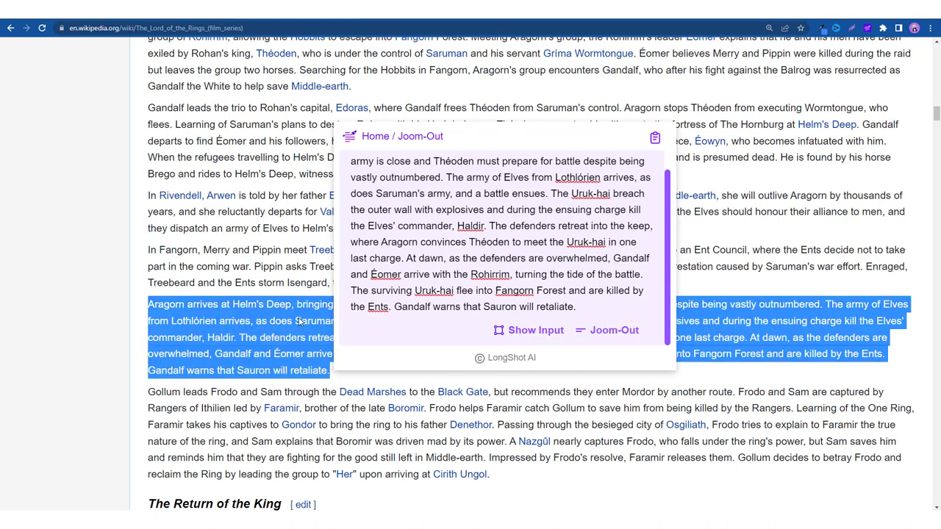
{"action": "left_click", "coordinate": [609, 332]}
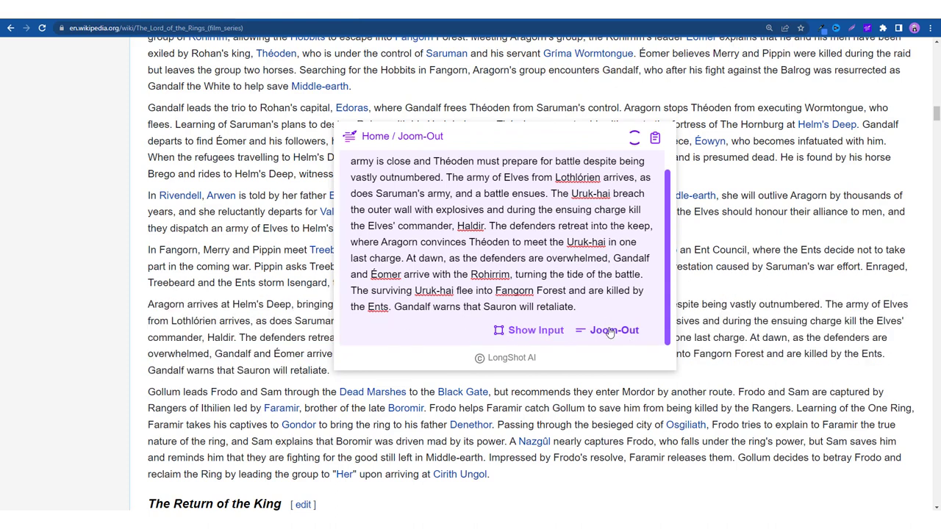
- Review the Joom-Out summary, compare it with the original Helm's Deep paragraph and close the LongShot popup
{"action": "scroll", "coordinate": [450, 234], "scroll_direction": "up", "scroll_amount": 1}
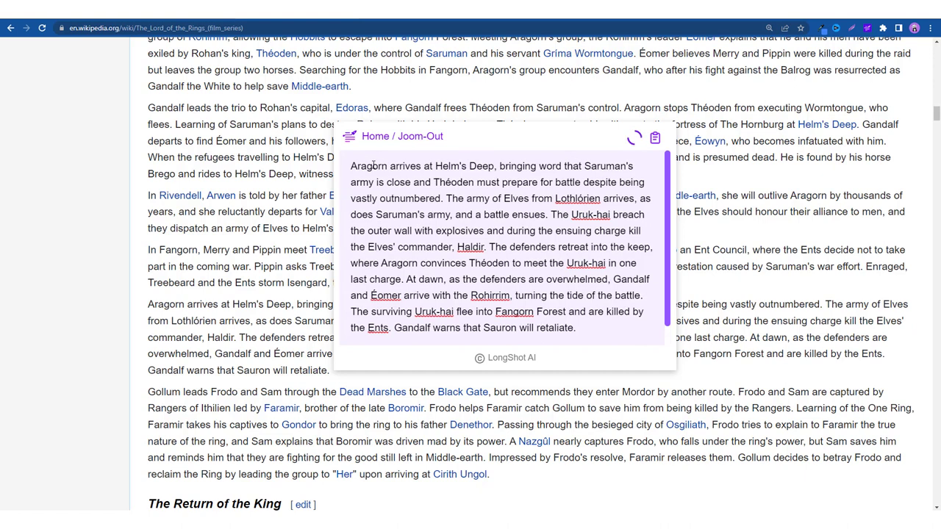
{"action": "scroll", "coordinate": [507, 285], "scroll_direction": "down", "scroll_amount": 1}
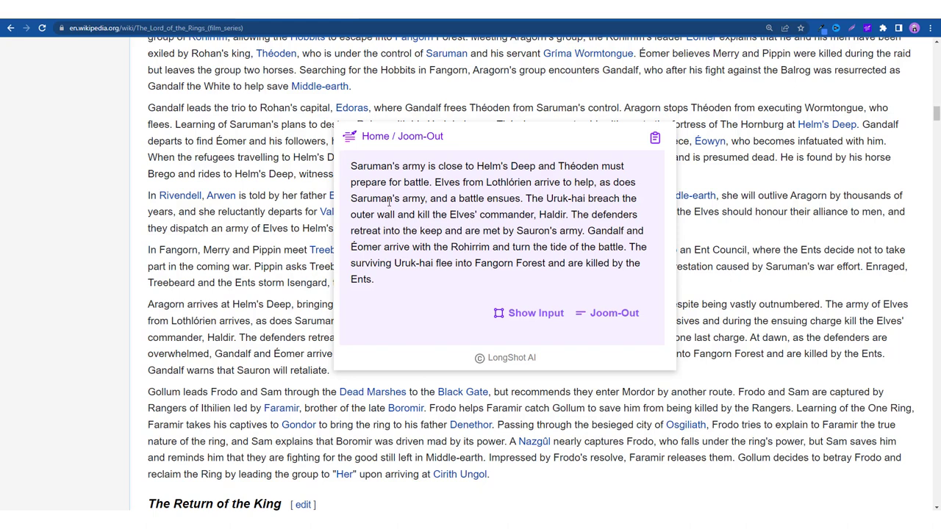
{"action": "triple_click", "coordinate": [254, 302]}
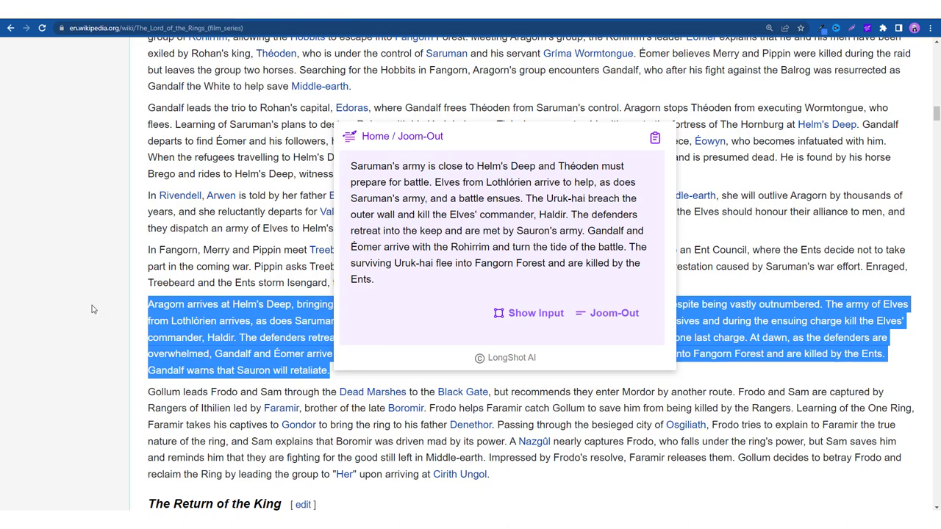
{"action": "left_click", "coordinate": [185, 213]}
{"action": "scroll", "coordinate": [215, 326], "scroll_direction": "down", "scroll_amount": 5}
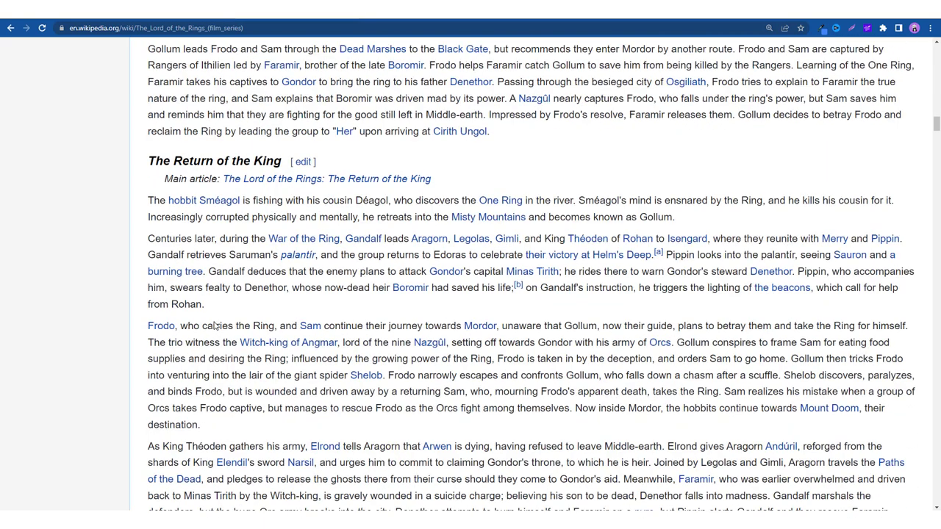
{"action": "scroll", "coordinate": [209, 323], "scroll_direction": "down", "scroll_amount": 3}
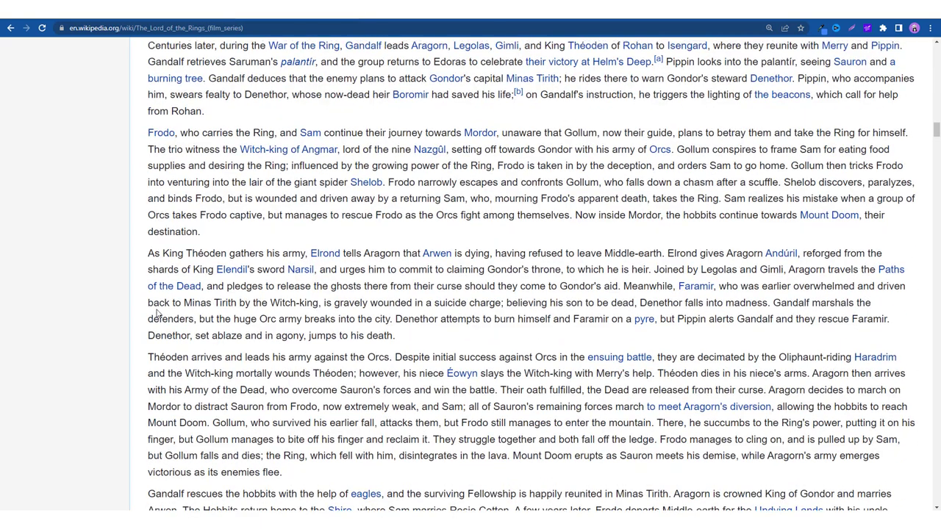
{"action": "scroll", "coordinate": [156, 314], "scroll_direction": "up", "scroll_amount": 3}
{"action": "scroll", "coordinate": [158, 322], "scroll_direction": "down", "scroll_amount": 5}
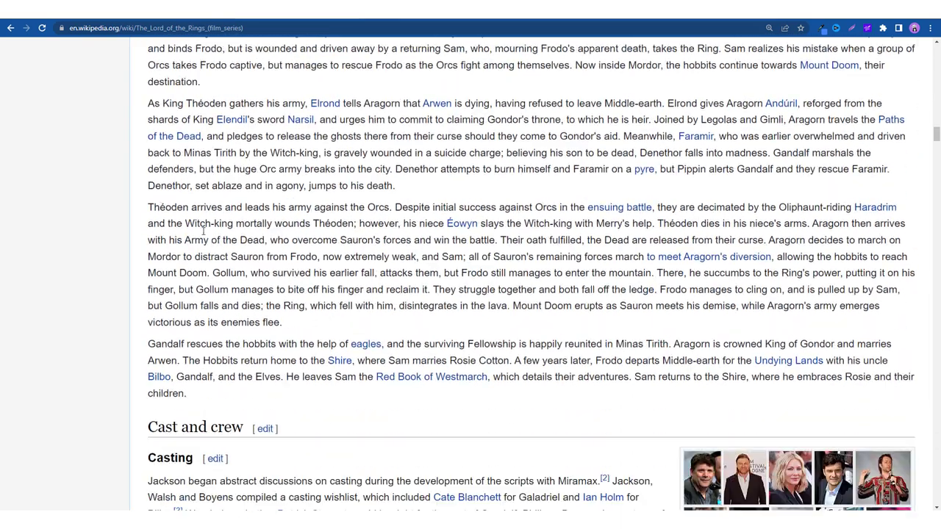
{"action": "scroll", "coordinate": [204, 230], "scroll_direction": "up", "scroll_amount": 3}
{"action": "scroll", "coordinate": [204, 230], "scroll_direction": "down", "scroll_amount": 3}
{"action": "scroll", "coordinate": [204, 230], "scroll_direction": "up", "scroll_amount": 2}
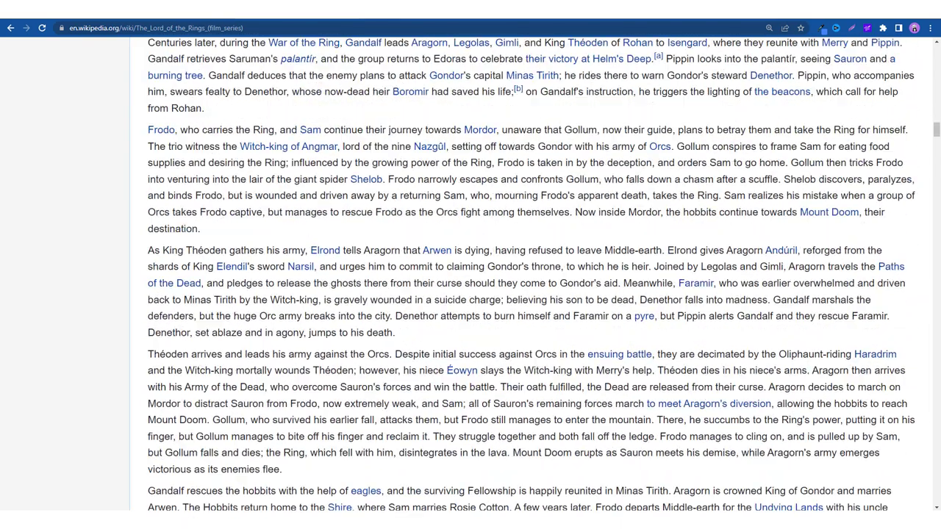
- Search Google for "taj mahal" in a new browser tab and open the Taj Mahal Wikipedia article
{"action": "key", "text": "ctrl+t"}
{"action": "left_click", "coordinate": [448, 205]}
{"action": "type", "text": "ta"}
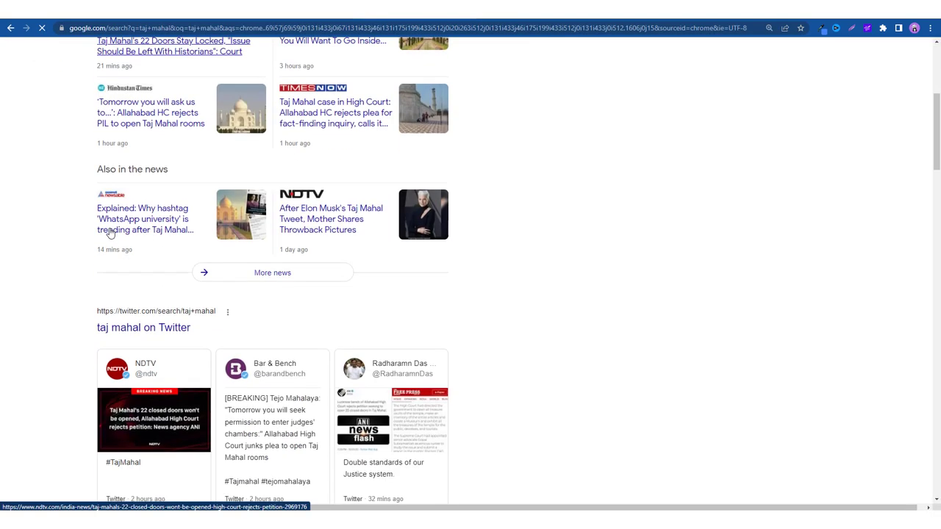
{"action": "scroll", "coordinate": [110, 232], "scroll_direction": "down", "scroll_amount": 14}
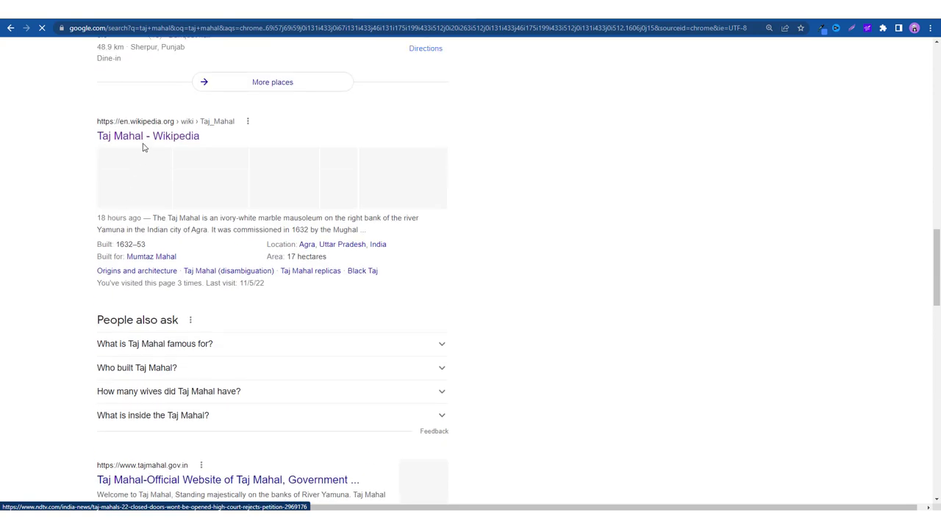
{"action": "left_click", "coordinate": [185, 140]}
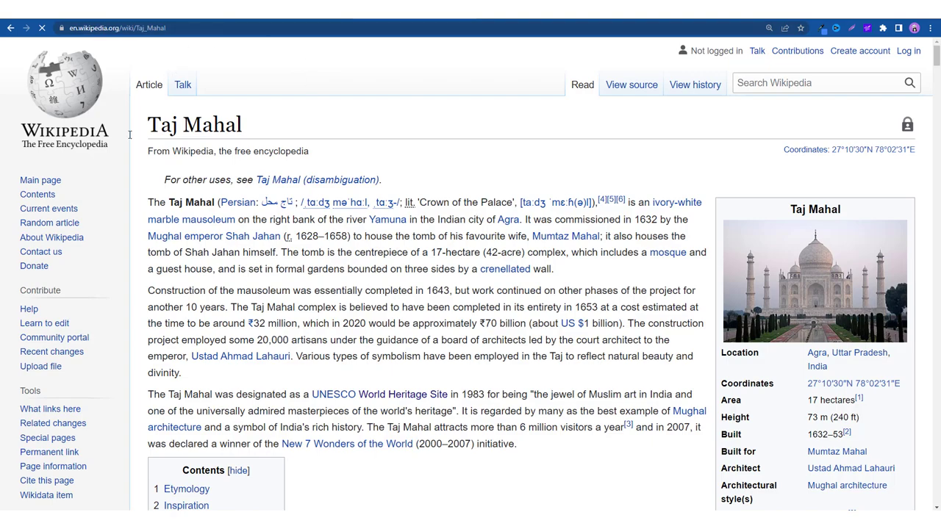
{"action": "scroll", "coordinate": [458, 233], "scroll_direction": "down", "scroll_amount": 9}
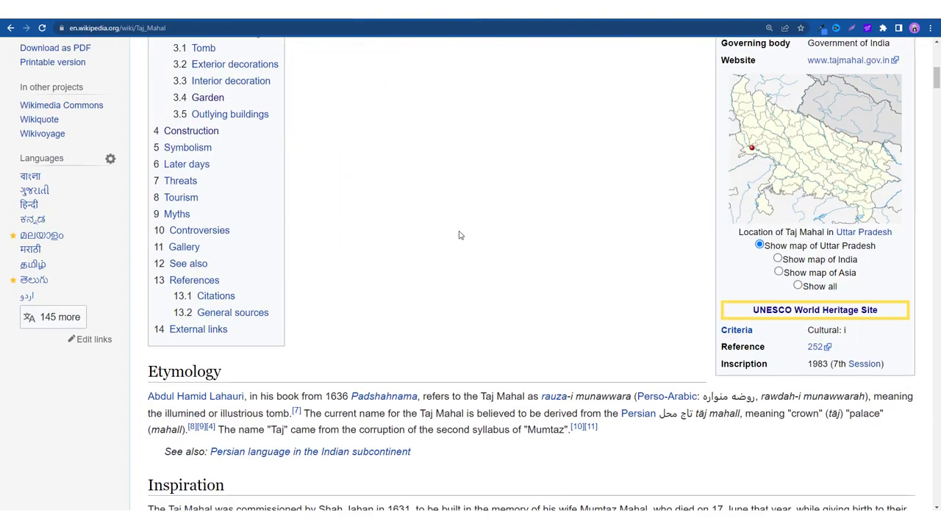
{"action": "scroll", "coordinate": [459, 234], "scroll_direction": "up", "scroll_amount": 8}
{"action": "left_click_drag", "start_coordinate": [533, 331], "coordinate": [149, 91]}
{"action": "scroll", "coordinate": [149, 91], "scroll_direction": "up", "scroll_amount": 1}
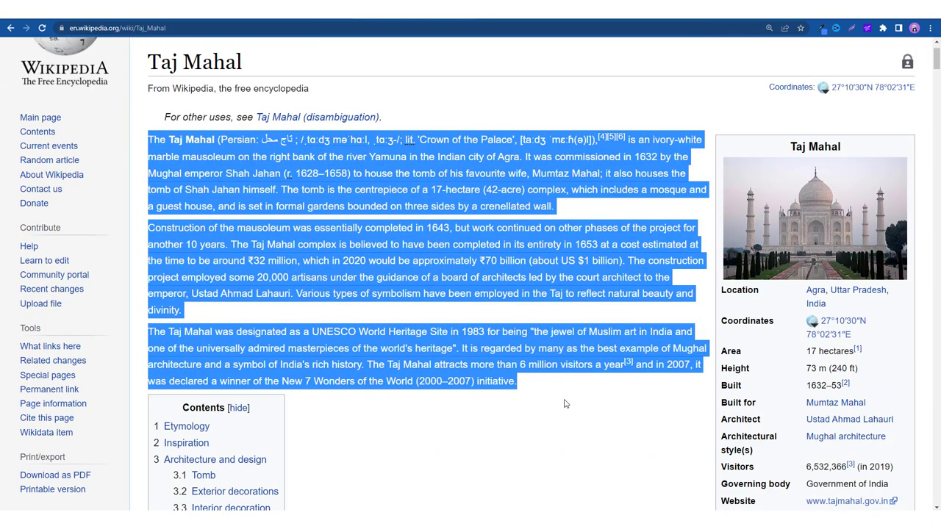
{"action": "left_click", "coordinate": [761, 88]}
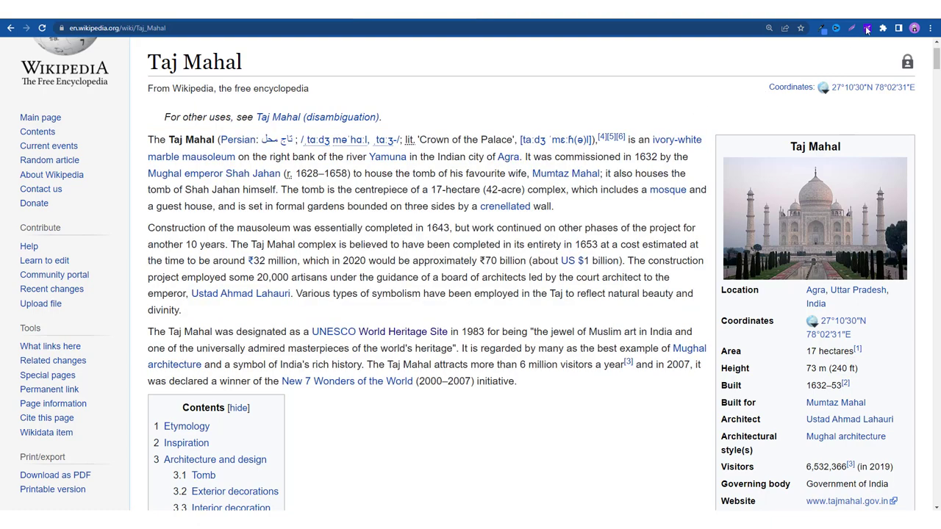
- Check that LongShot is enabled for Wikipedia, then open the Taj Mahal article's three introductory paragraphs in Long Rephraser
{"action": "left_click", "coordinate": [866, 28]}
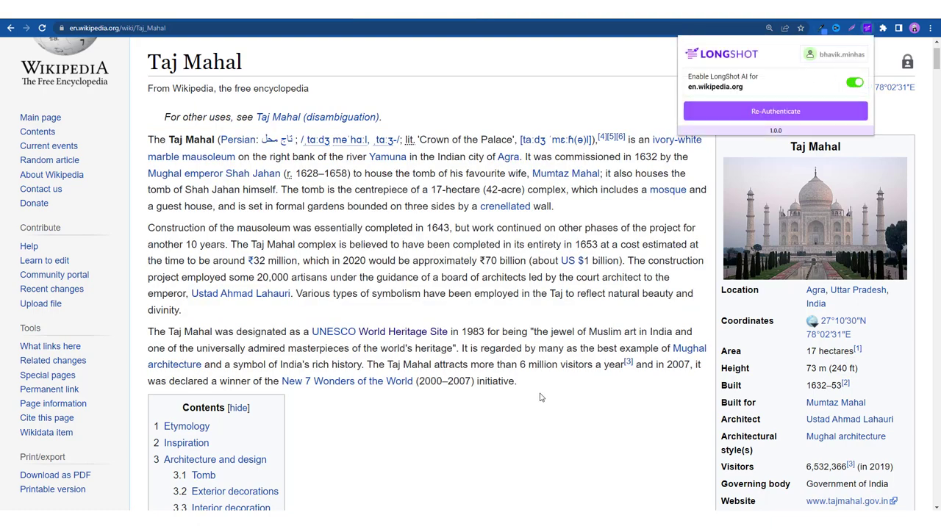
{"action": "left_click_drag", "start_coordinate": [542, 397], "coordinate": [149, 141]}
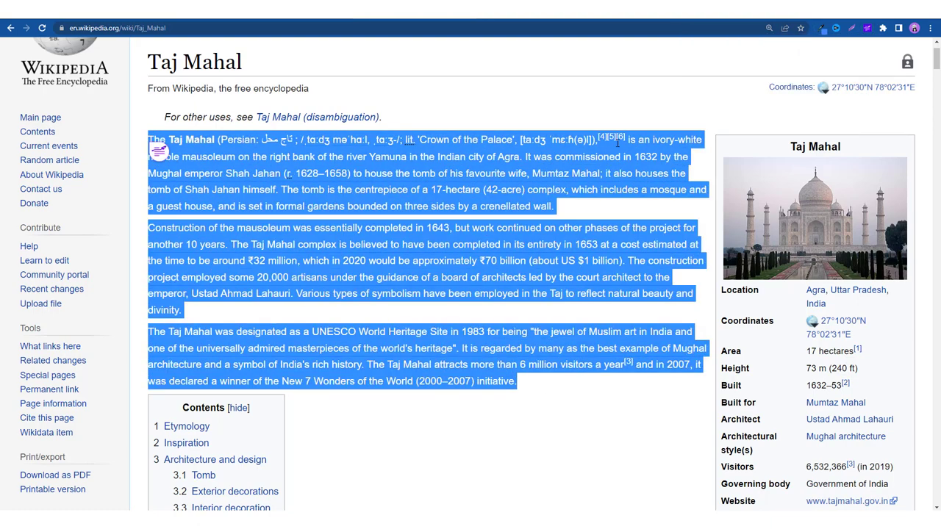
{"action": "left_click", "coordinate": [160, 153]}
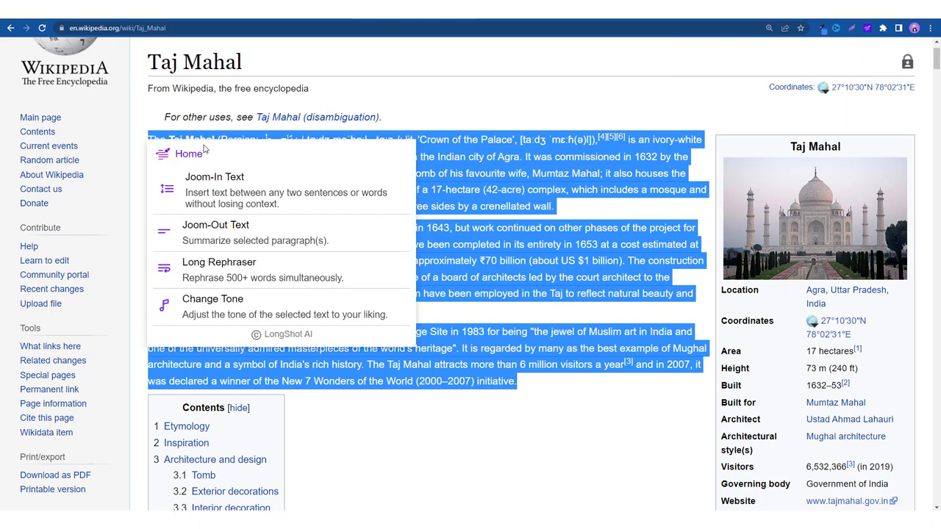
{"action": "left_click", "coordinate": [311, 272]}
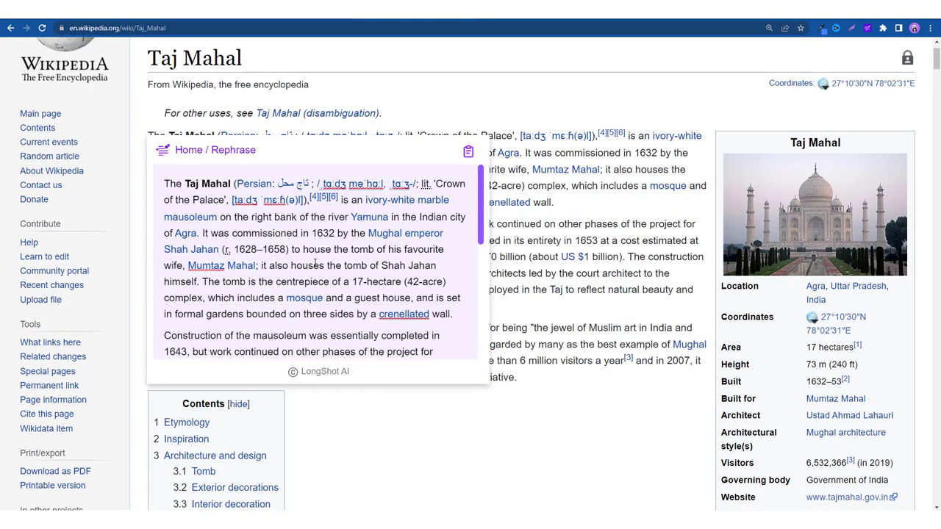
- Highlight the source text with Show Input, choose the Formal style and rephrase the Taj Mahal introduction
{"action": "scroll", "coordinate": [315, 263], "scroll_direction": "down", "scroll_amount": 6}
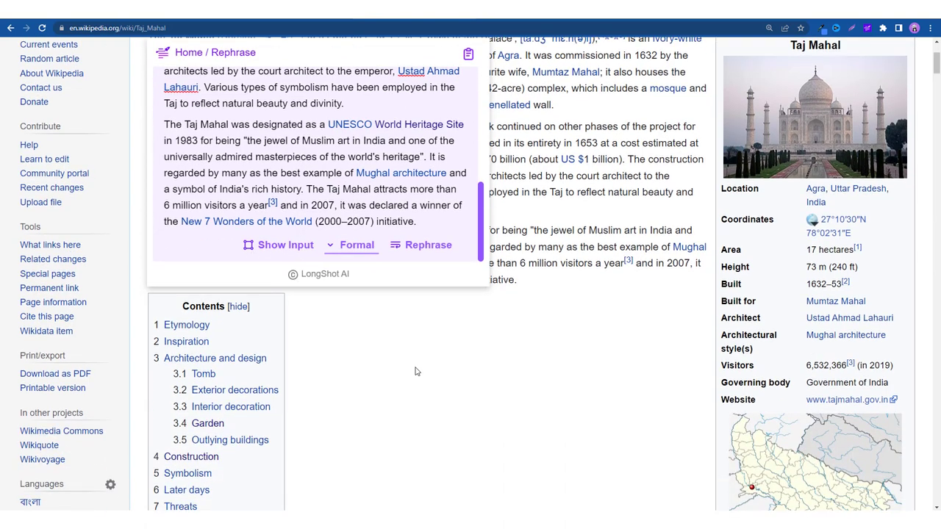
{"action": "scroll", "coordinate": [415, 371], "scroll_direction": "up", "scroll_amount": 3}
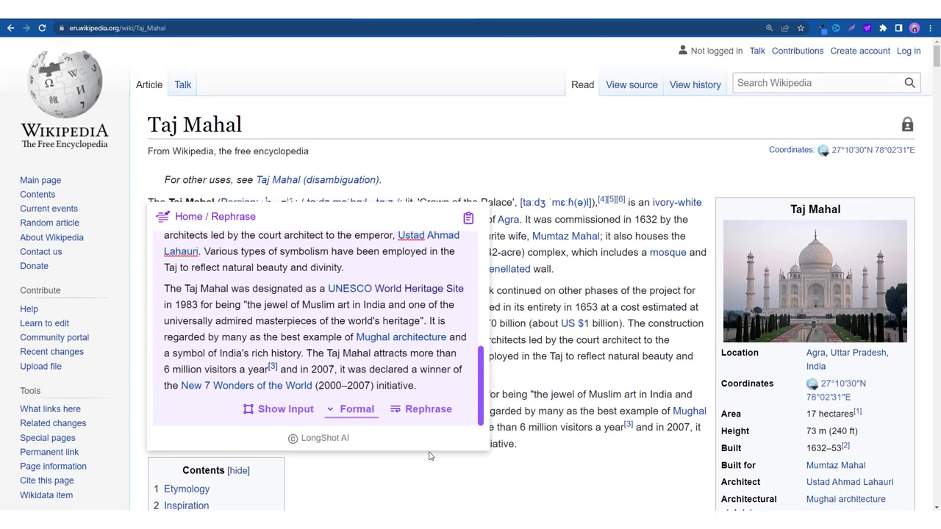
{"action": "left_click", "coordinate": [331, 414]}
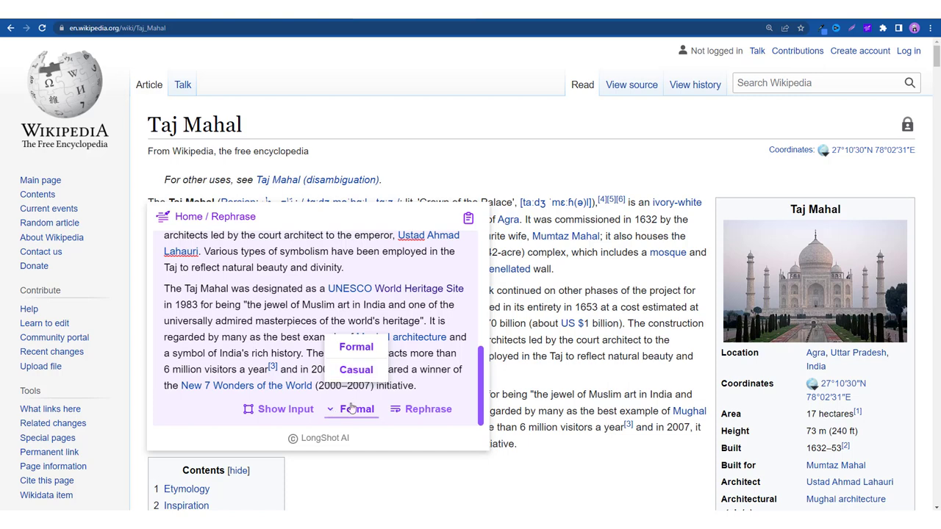
{"action": "left_click", "coordinate": [289, 414]}
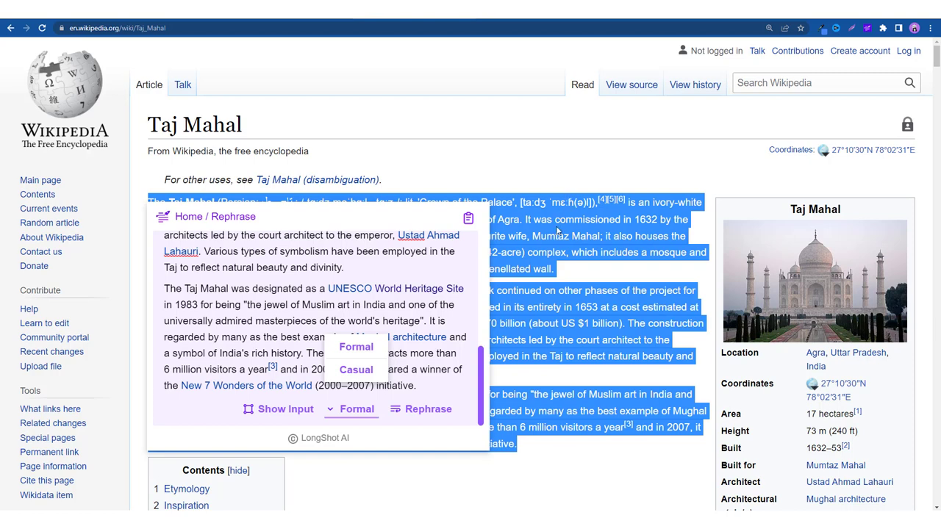
{"action": "left_click", "coordinate": [357, 354]}
{"action": "left_click", "coordinate": [432, 413]}
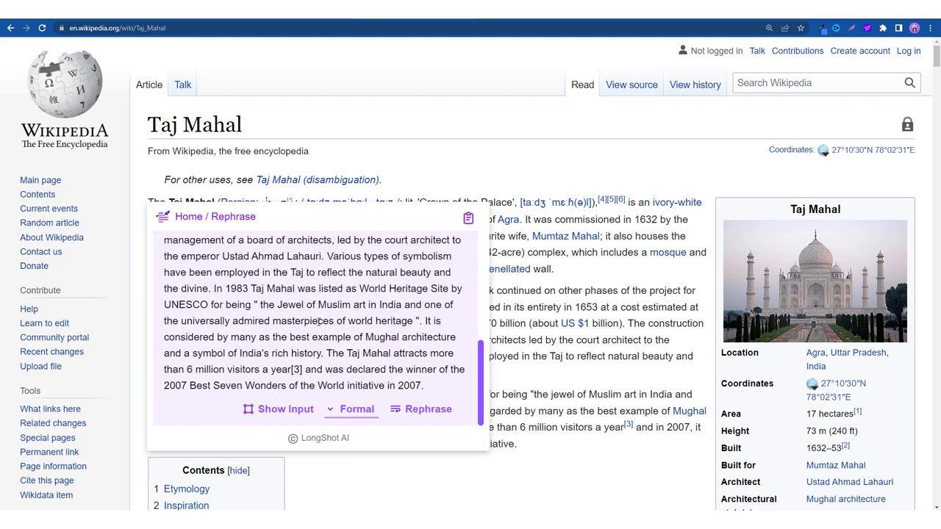
- Read through the rephrased Taj Mahal introduction from beginning to end and close the LongShot popup
{"action": "scroll", "coordinate": [309, 323], "scroll_direction": "up", "scroll_amount": 10}
{"action": "scroll", "coordinate": [300, 314], "scroll_direction": "down", "scroll_amount": 10}
{"action": "left_click_drag", "start_coordinate": [302, 373], "coordinate": [293, 371]}
{"action": "scroll", "coordinate": [361, 261], "scroll_direction": "up", "scroll_amount": 10}
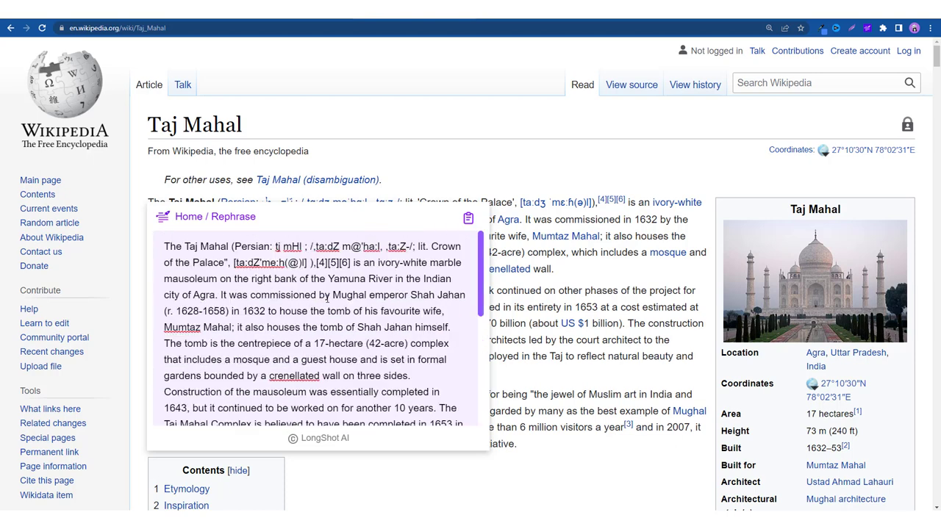
{"action": "scroll", "coordinate": [291, 298], "scroll_direction": "down", "scroll_amount": 1}
{"action": "left_click", "coordinate": [610, 283]}
- Open the first sentence of the Taj Mahal article's Tomb section in LongShot's Change Tone tool
{"action": "scroll", "coordinate": [372, 301], "scroll_direction": "down", "scroll_amount": 1}
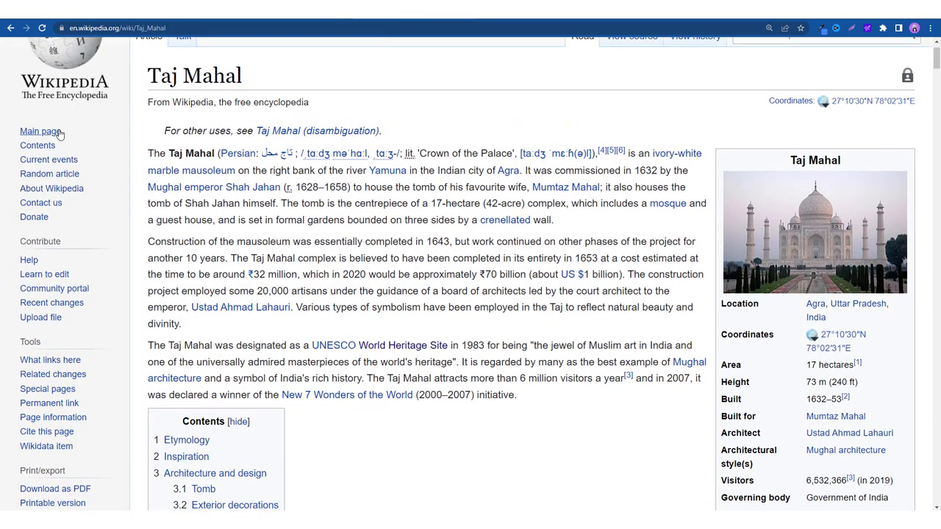
{"action": "scroll", "coordinate": [483, 392], "scroll_direction": "down", "scroll_amount": 4}
{"action": "scroll", "coordinate": [483, 392], "scroll_direction": "up", "scroll_amount": 3}
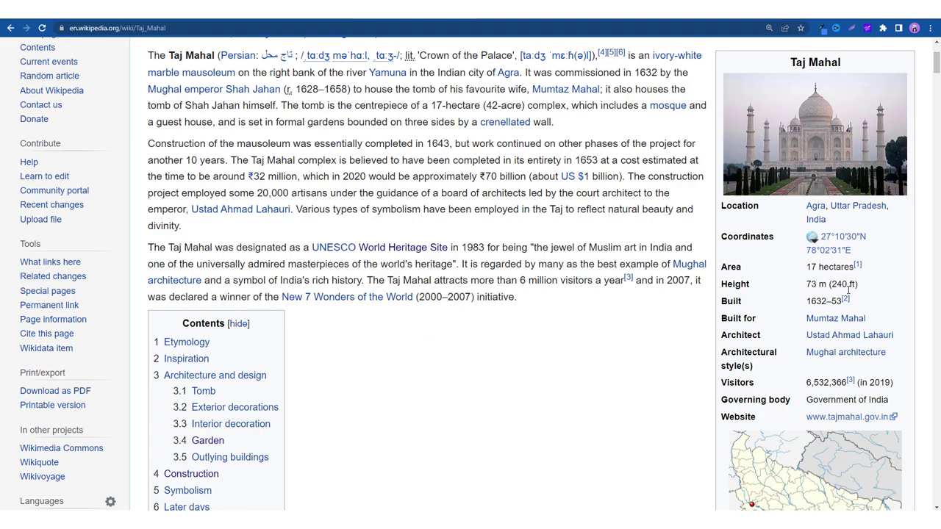
{"action": "scroll", "coordinate": [156, 329], "scroll_direction": "down", "scroll_amount": 8}
{"action": "scroll", "coordinate": [160, 279], "scroll_direction": "up", "scroll_amount": 1}
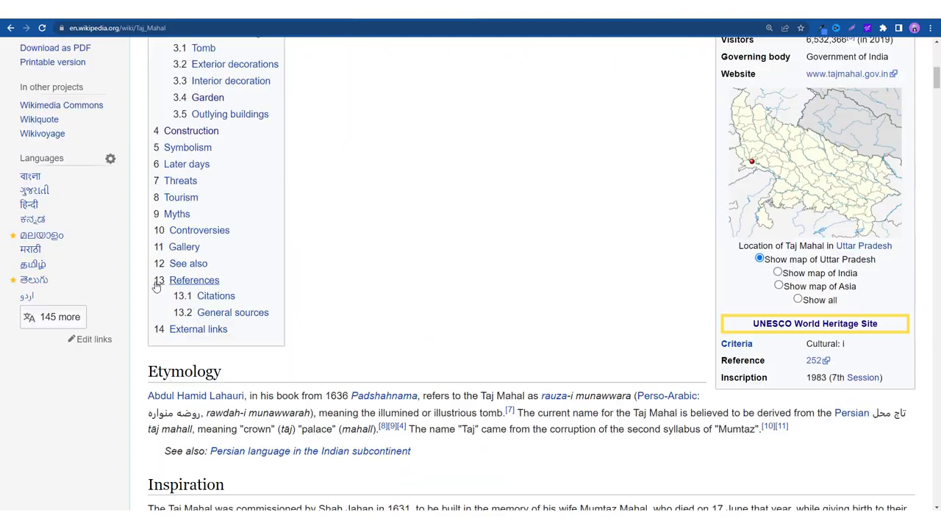
{"action": "scroll", "coordinate": [164, 279], "scroll_direction": "down", "scroll_amount": 11}
{"action": "scroll", "coordinate": [163, 279], "scroll_direction": "up", "scroll_amount": 1}
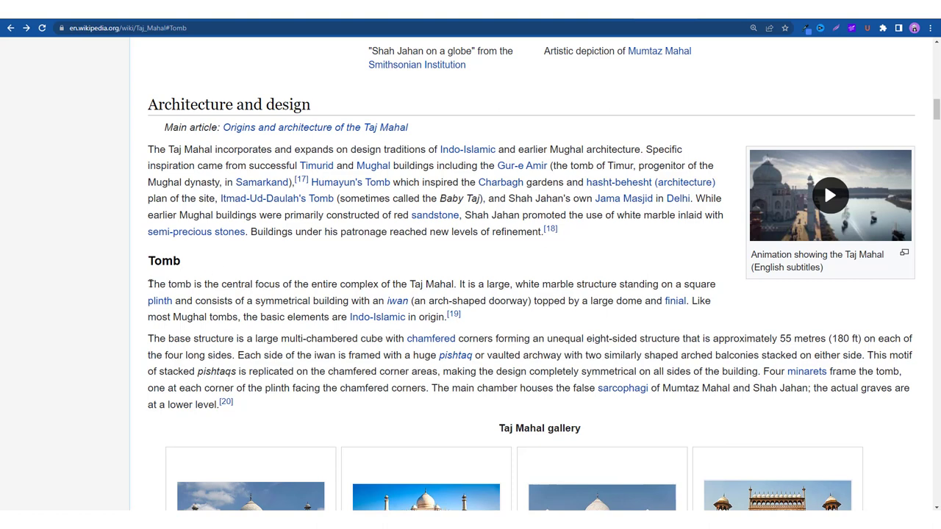
{"action": "left_click_drag", "start_coordinate": [149, 284], "coordinate": [457, 287]}
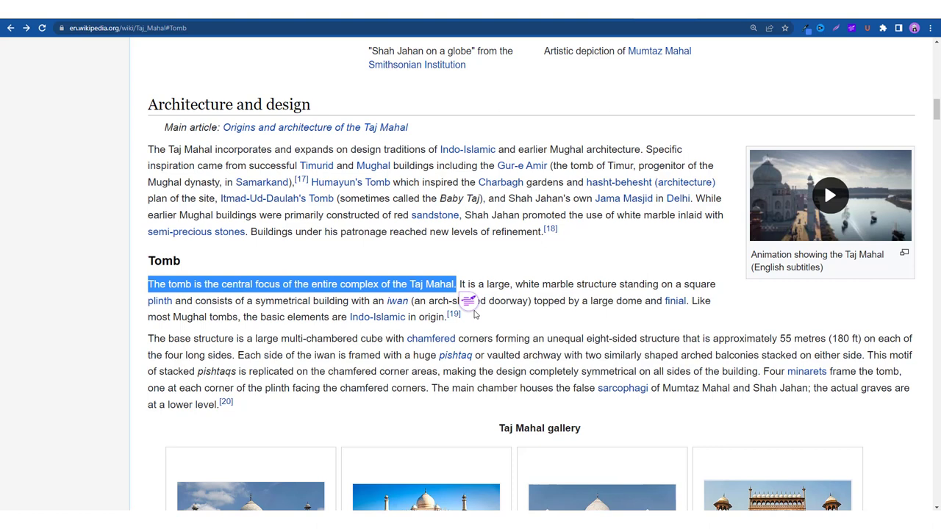
{"action": "left_click", "coordinate": [468, 301]}
{"action": "left_click", "coordinate": [546, 255]}
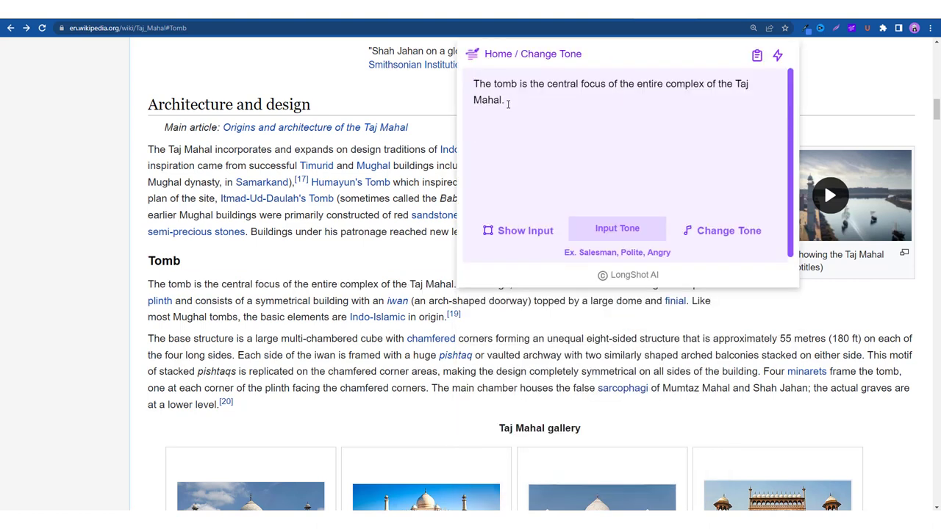
- Highlight the source sentence with Show Input, then change its tone to Salesman and close the LongShot popup
{"action": "left_click", "coordinate": [522, 235]}
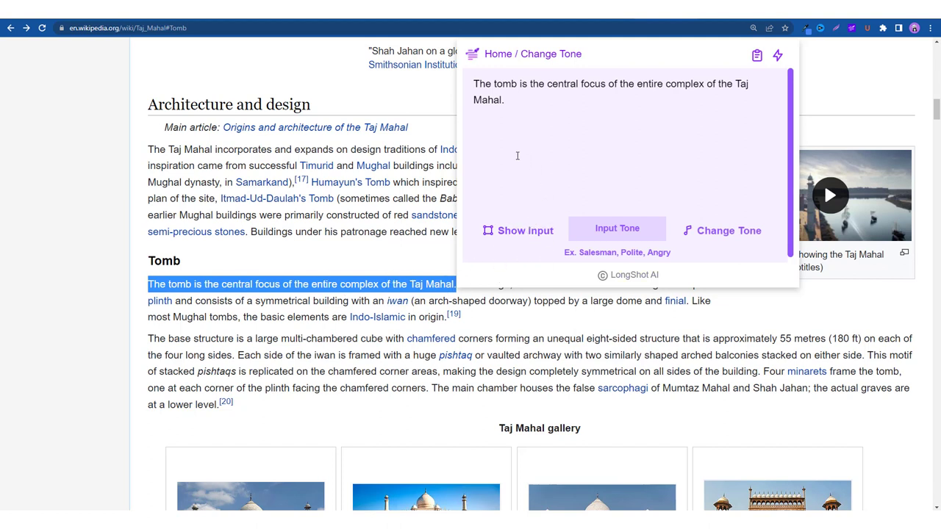
{"action": "left_click", "coordinate": [613, 230]}
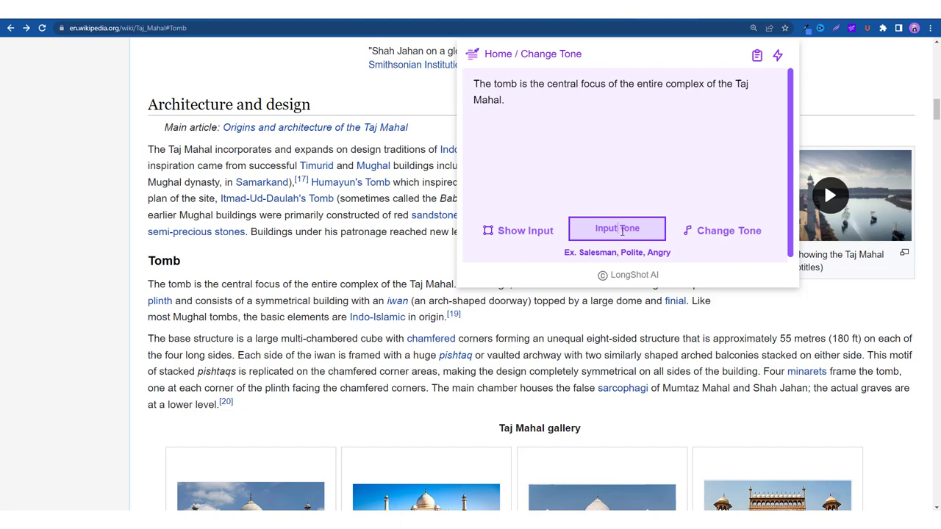
{"action": "left_click", "coordinate": [602, 252]}
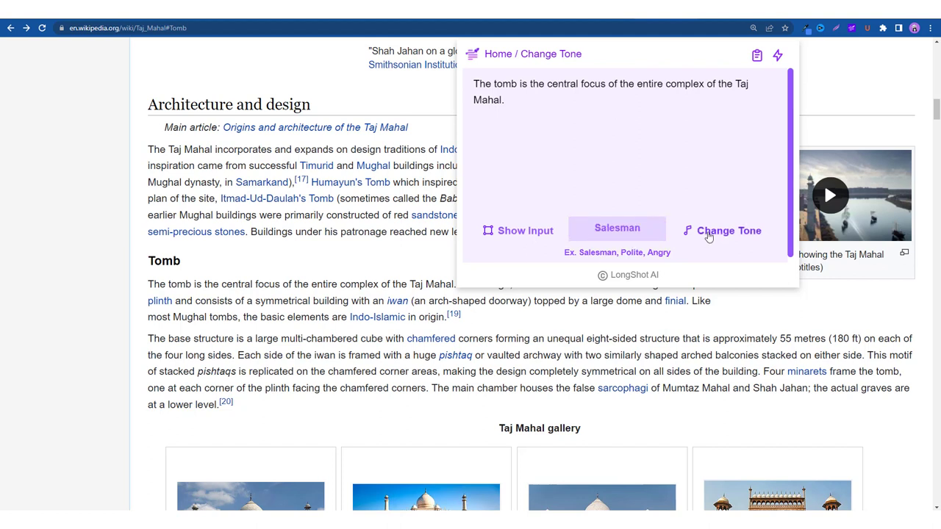
{"action": "left_click", "coordinate": [708, 236]}
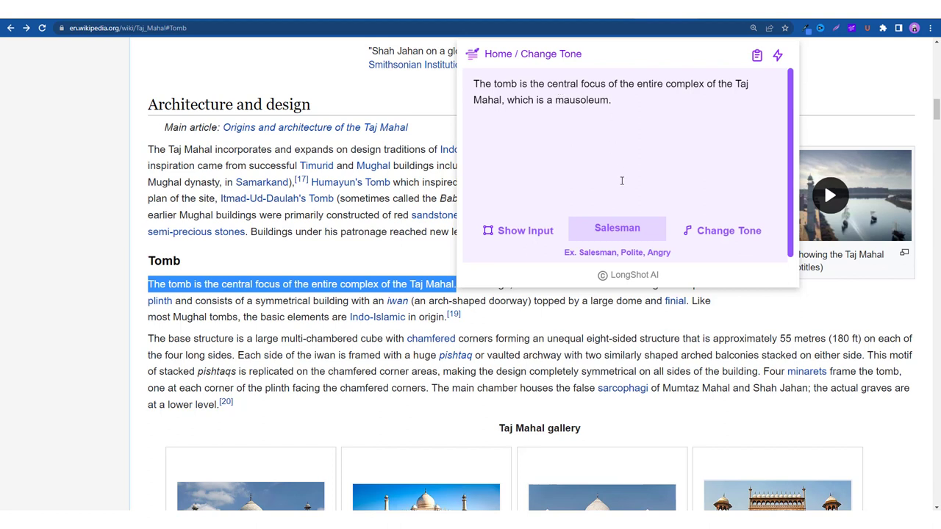
{"action": "left_click", "coordinate": [614, 160]}
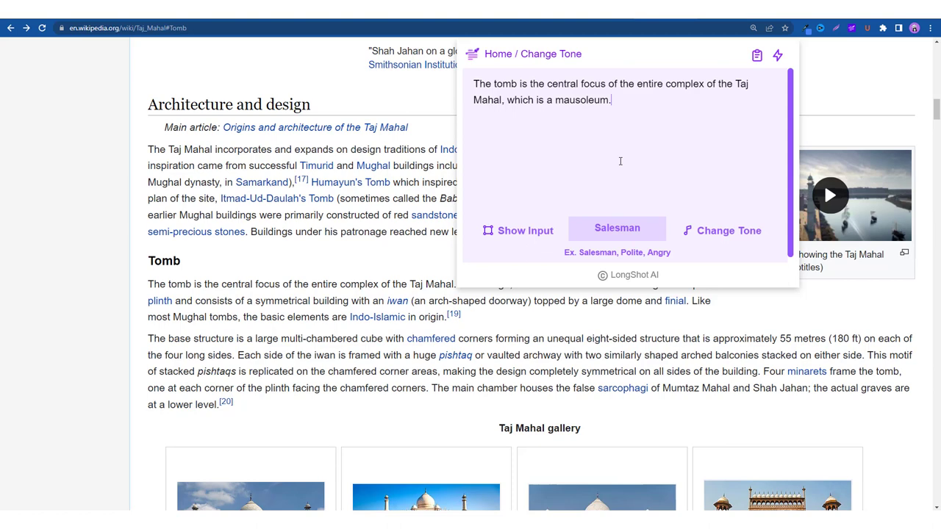
{"action": "key", "text": "Escape"}
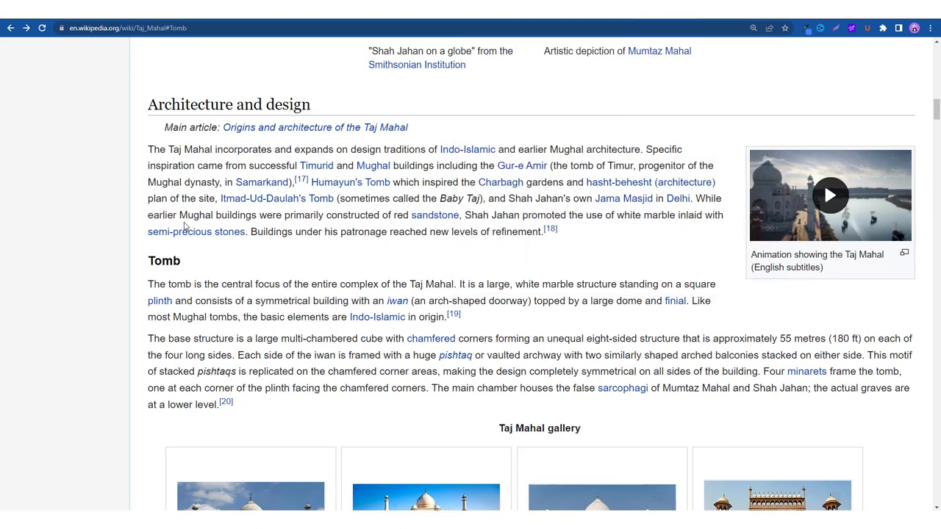
- Go forward to the Lionel Messi Wikipedia article and open its section "2014–15: World Cup and Copa América finals"
{"action": "scroll", "coordinate": [23, 88], "scroll_direction": "down", "scroll_amount": 1}
{"action": "scroll", "coordinate": [25, 66], "scroll_direction": "up", "scroll_amount": 2}
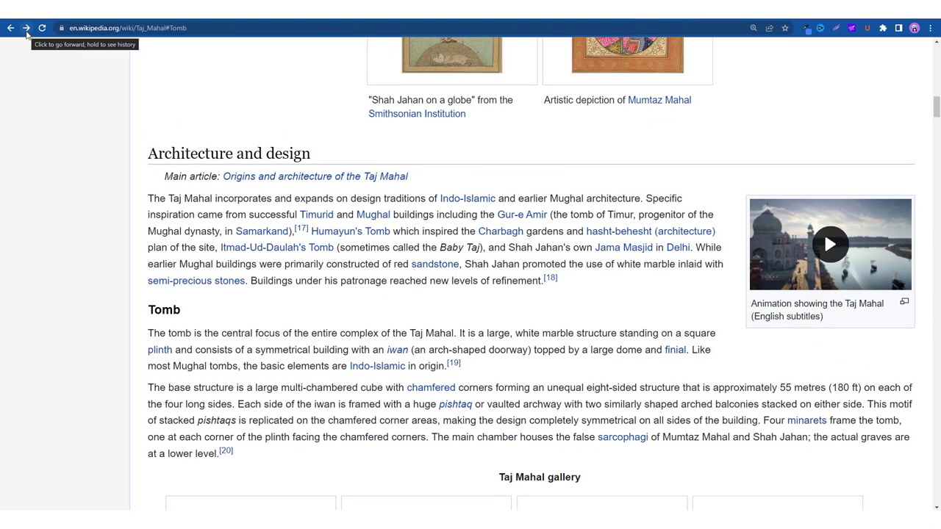
{"action": "left_click", "coordinate": [26, 31]}
{"action": "scroll", "coordinate": [514, 264], "scroll_direction": "up", "scroll_amount": 13}
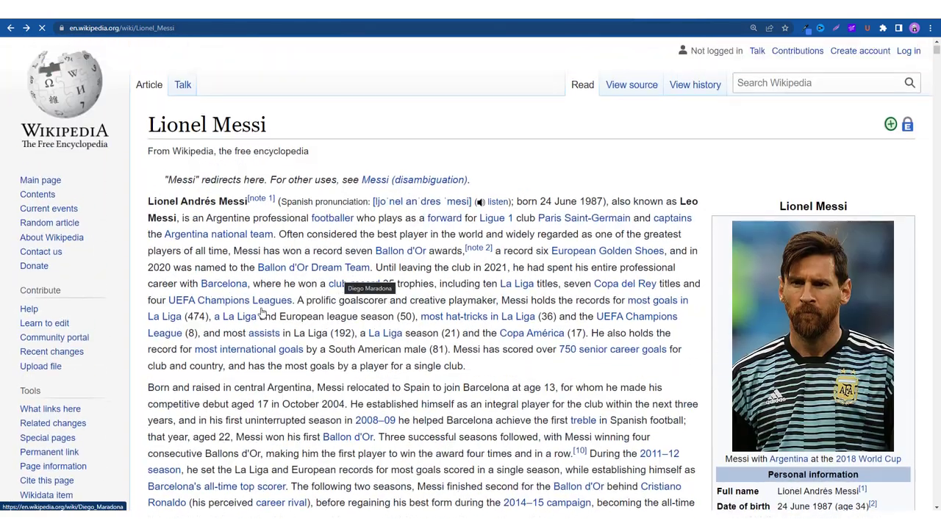
{"action": "scroll", "coordinate": [270, 309], "scroll_direction": "down", "scroll_amount": 2}
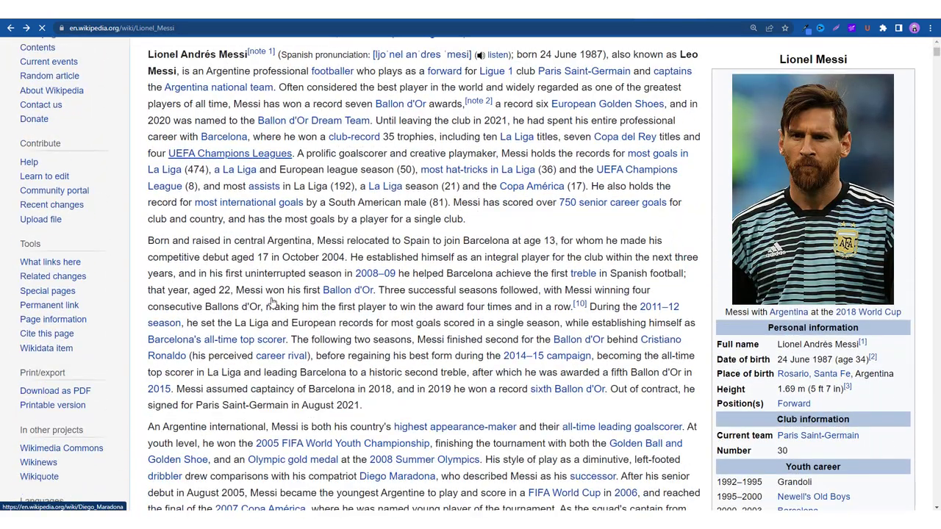
{"action": "scroll", "coordinate": [449, 286], "scroll_direction": "down", "scroll_amount": 10}
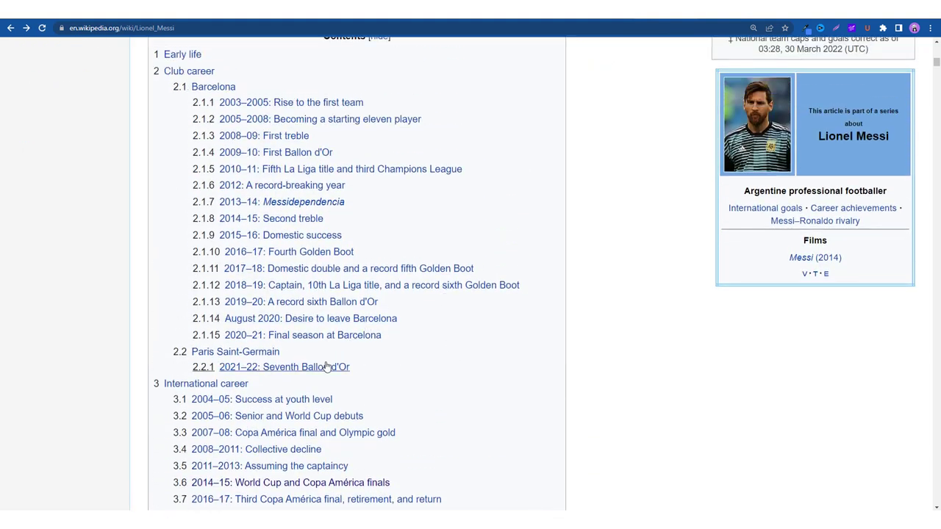
{"action": "scroll", "coordinate": [314, 449], "scroll_direction": "down", "scroll_amount": 1}
{"action": "scroll", "coordinate": [314, 436], "scroll_direction": "up", "scroll_amount": 5}
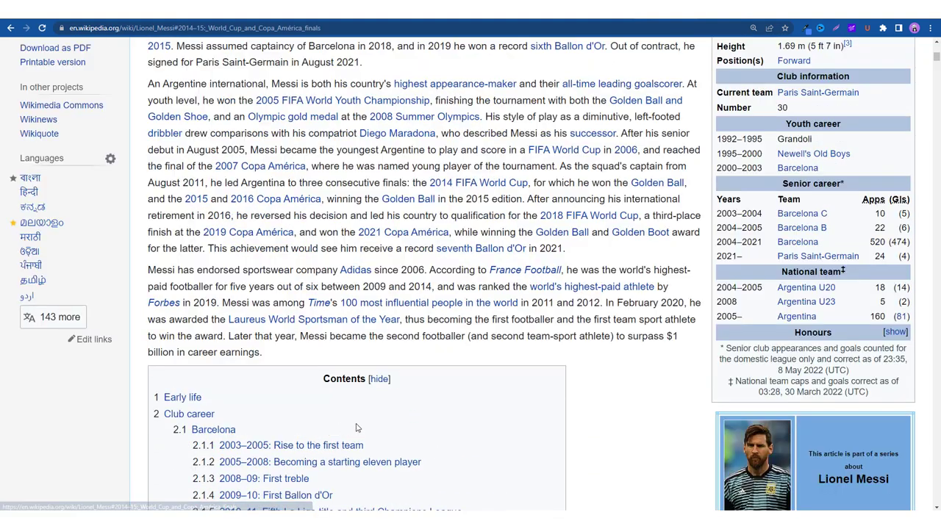
{"action": "scroll", "coordinate": [384, 361], "scroll_direction": "down", "scroll_amount": 5}
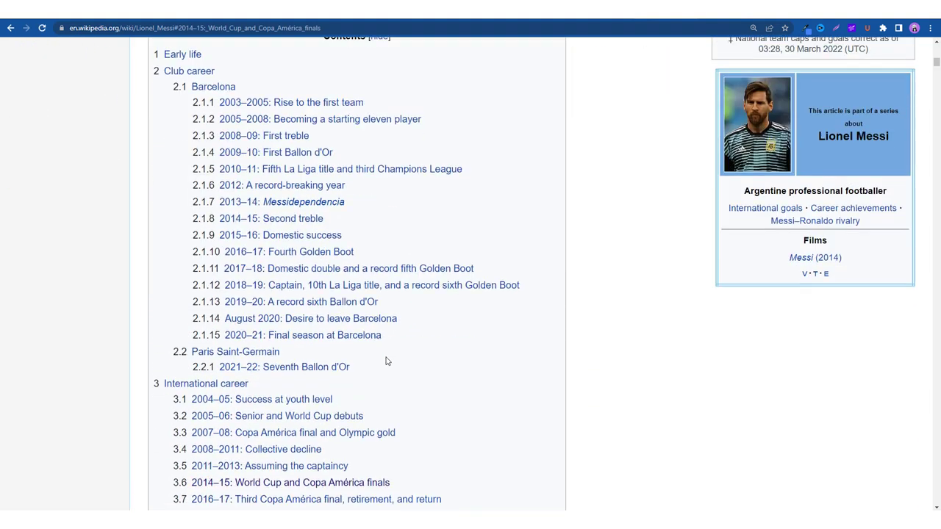
{"action": "scroll", "coordinate": [341, 328], "scroll_direction": "down", "scroll_amount": 2}
{"action": "left_click", "coordinate": [322, 338]}
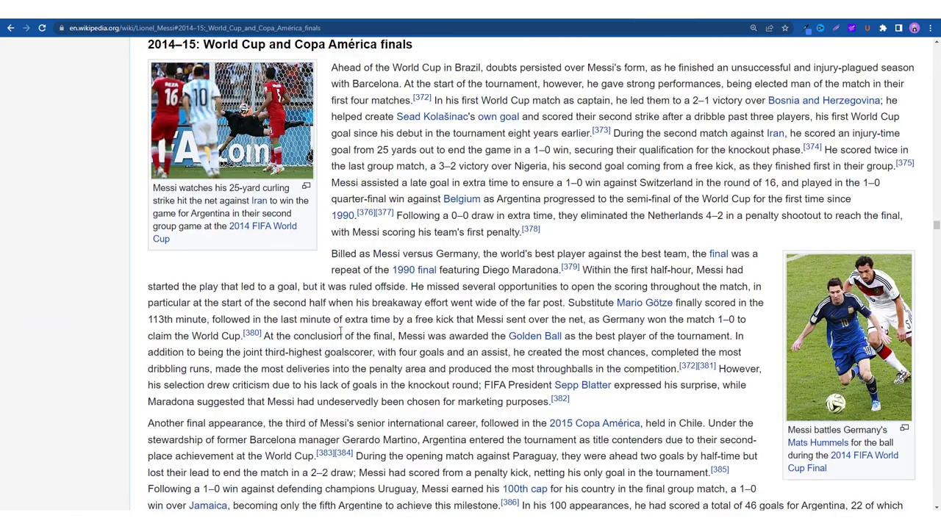
- Find the section's closing sentence about Argentina's trophy drought and check that LongShot is enabled for en.wikipedia.org
{"action": "scroll", "coordinate": [340, 335], "scroll_direction": "down", "scroll_amount": 4}
{"action": "scroll", "coordinate": [341, 333], "scroll_direction": "down", "scroll_amount": 2}
{"action": "scroll", "coordinate": [253, 350], "scroll_direction": "down", "scroll_amount": 1}
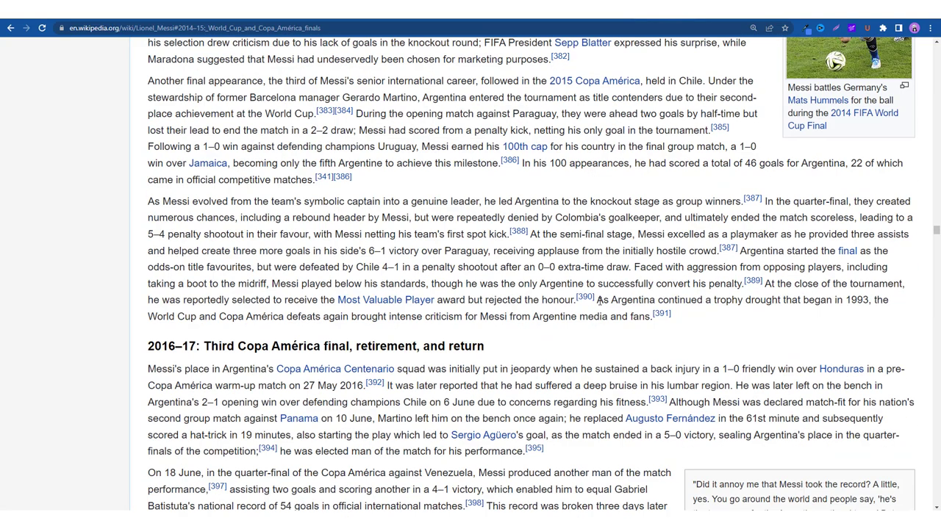
{"action": "left_click_drag", "start_coordinate": [597, 300], "coordinate": [659, 316]}
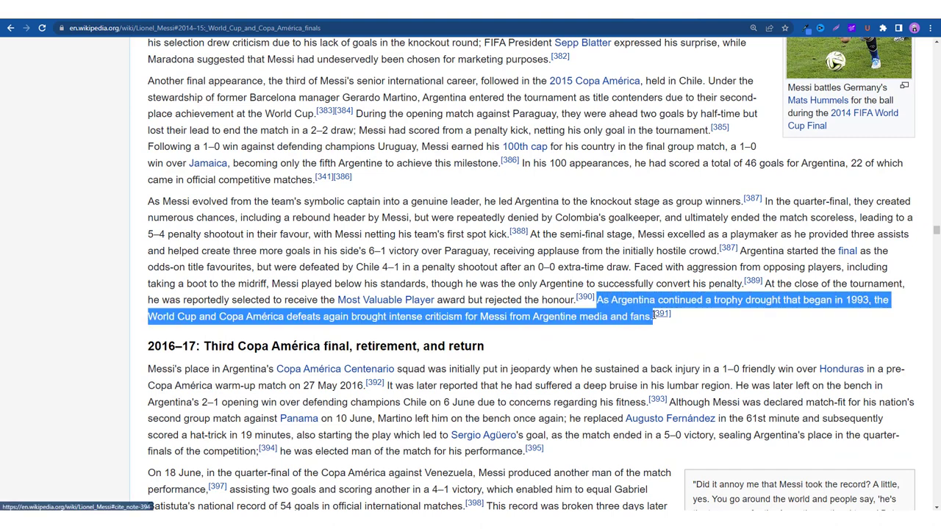
{"action": "left_click", "coordinate": [745, 328]}
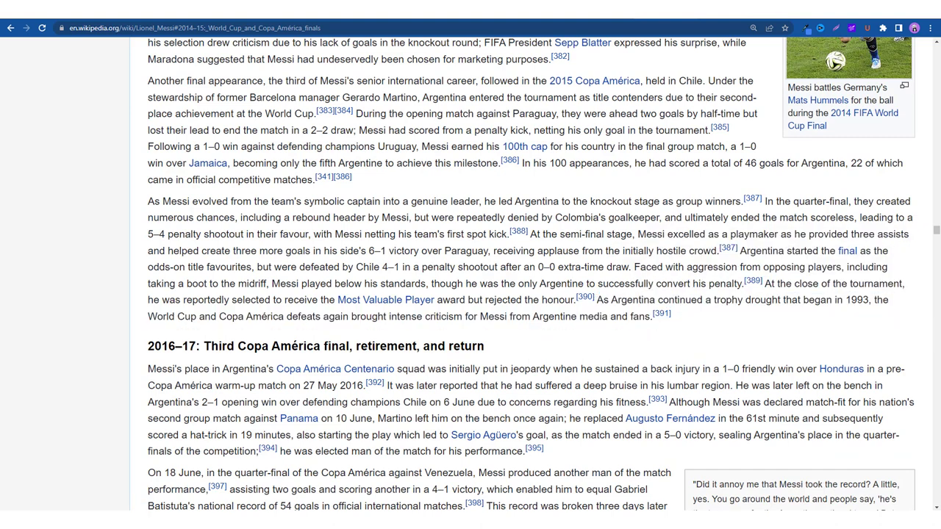
{"action": "left_click", "coordinate": [851, 28]}
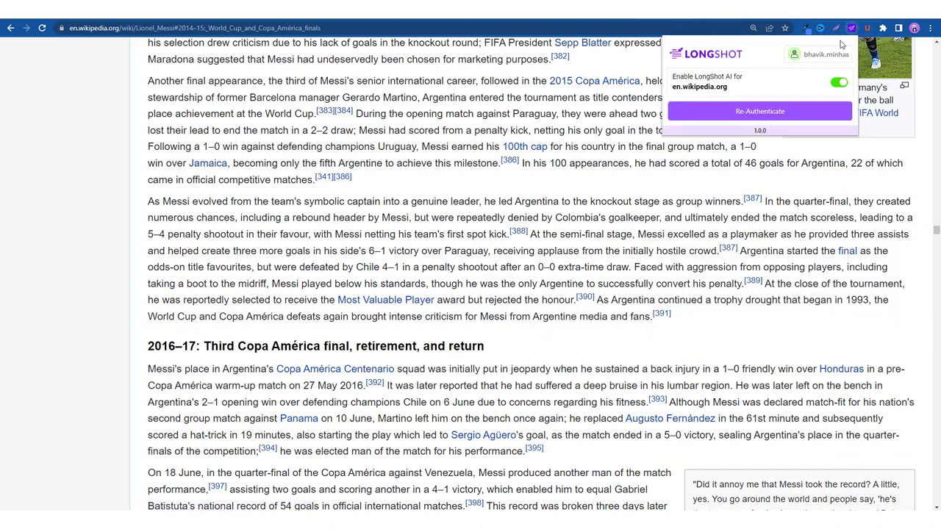
{"action": "left_click", "coordinate": [621, 304]}
- Open the sentence about Argentina's trophy drought in Change Tone and rewrite it with the tone "optimistic"
{"action": "left_click_drag", "start_coordinate": [596, 297], "coordinate": [653, 321]}
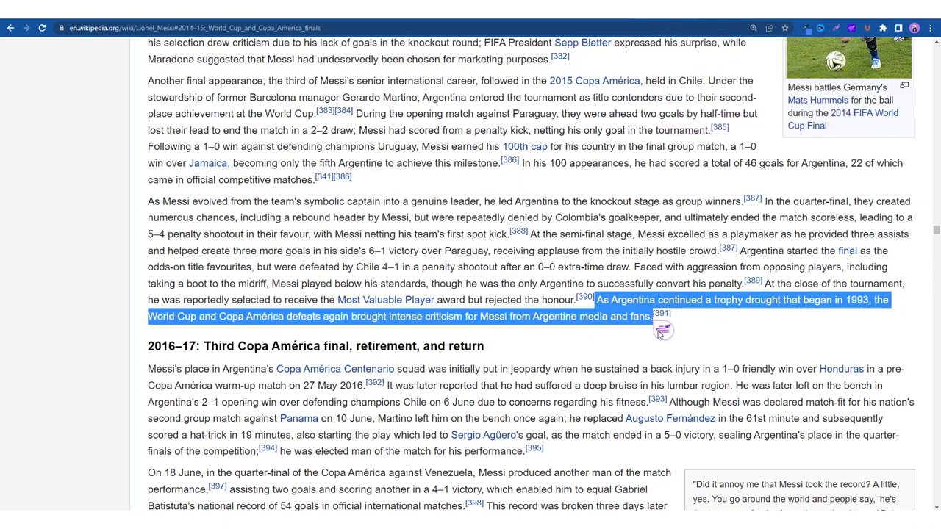
{"action": "left_click", "coordinate": [664, 334]}
{"action": "left_click", "coordinate": [703, 295]}
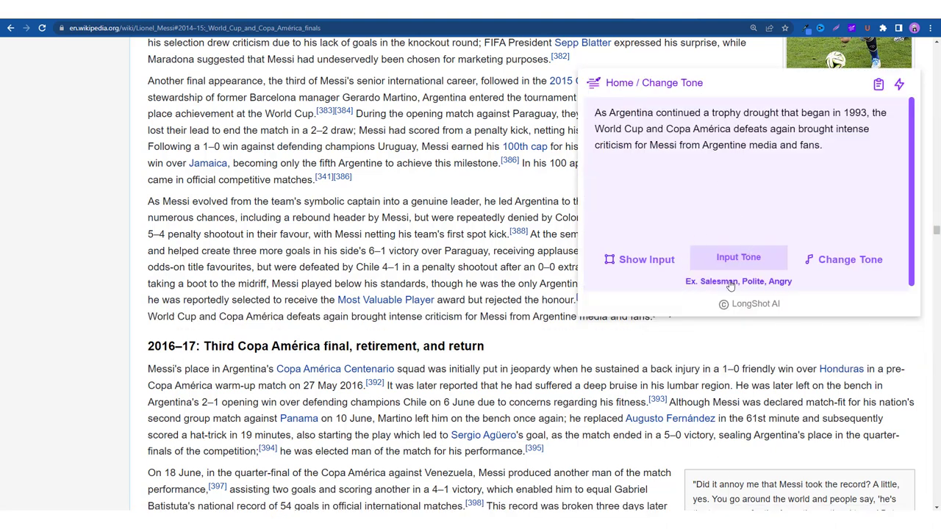
{"action": "left_click", "coordinate": [731, 258]}
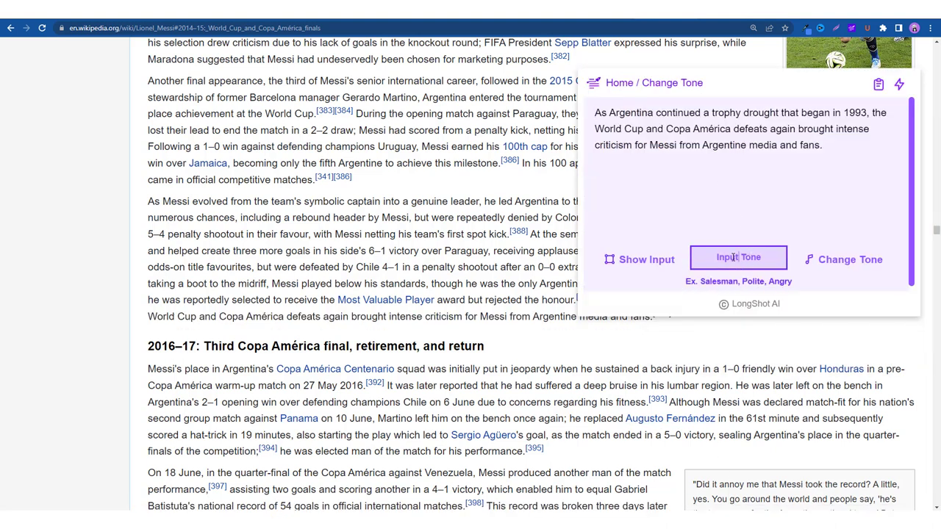
{"action": "type", "text": "Optimism"}
{"action": "left_click", "coordinate": [836, 266]}
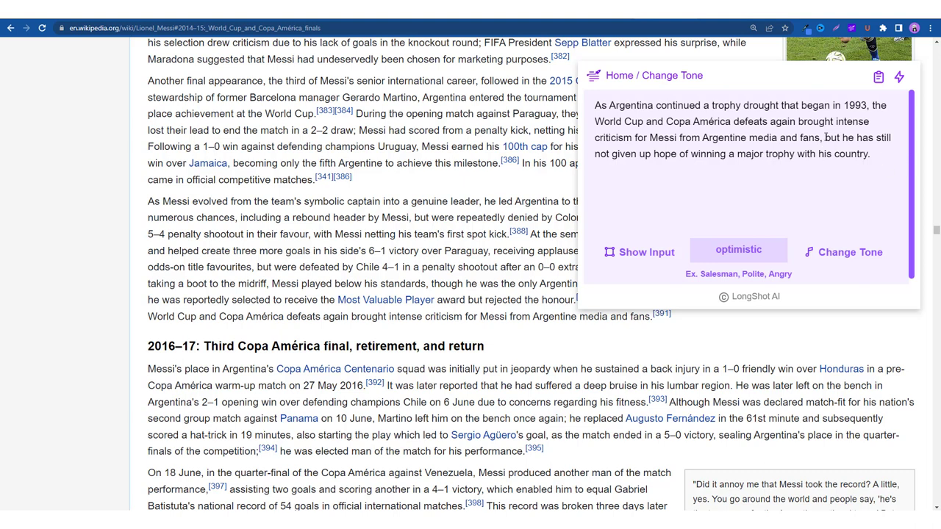
- Examine the clause "but he has still not given up hope of winning a major trophy with his country" and close the popup
{"action": "left_click_drag", "start_coordinate": [826, 138], "coordinate": [876, 155]}
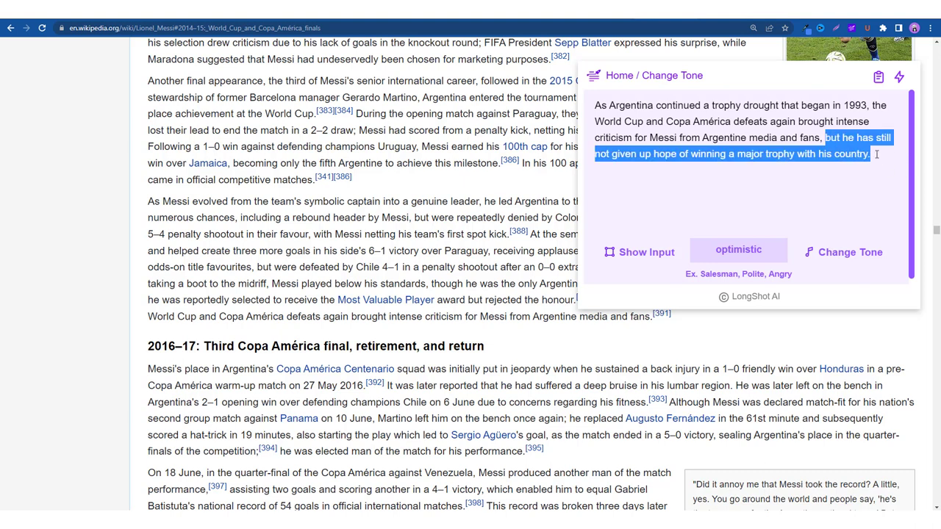
{"action": "left_click", "coordinate": [699, 184]}
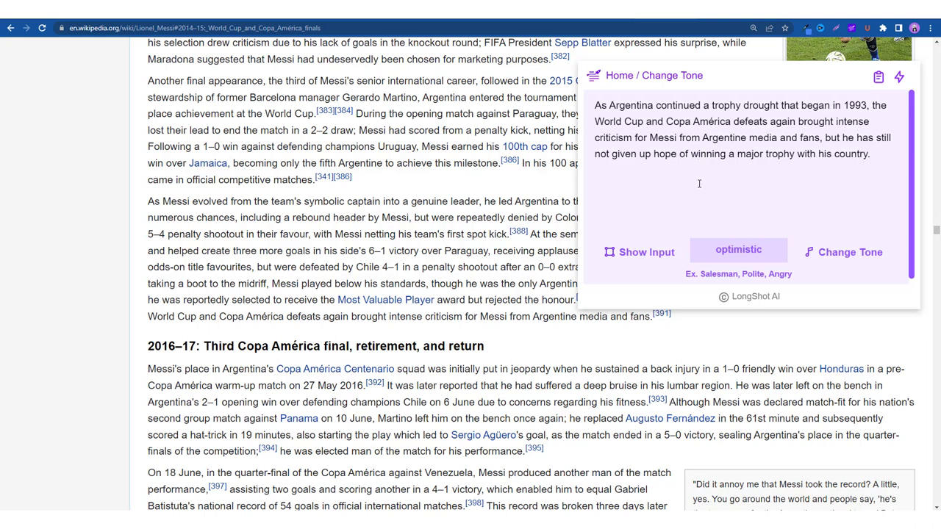
{"action": "left_click", "coordinate": [688, 346]}
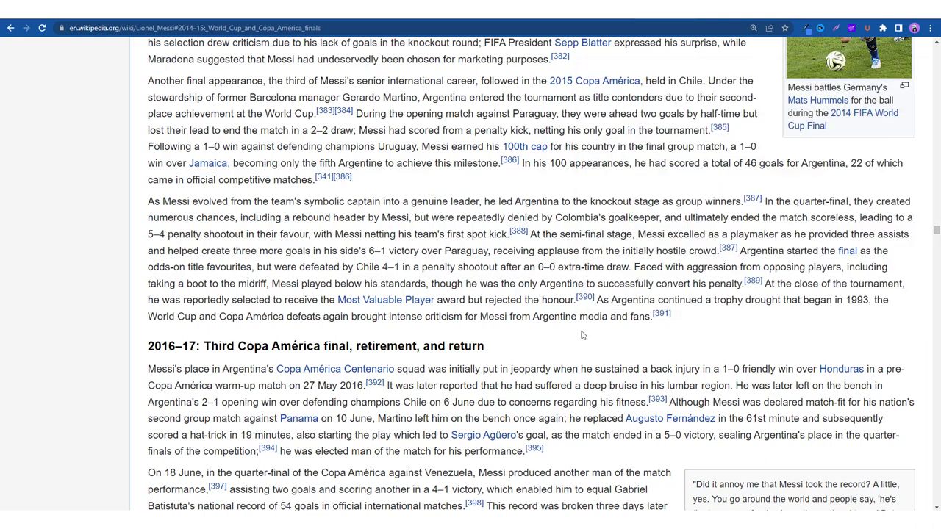